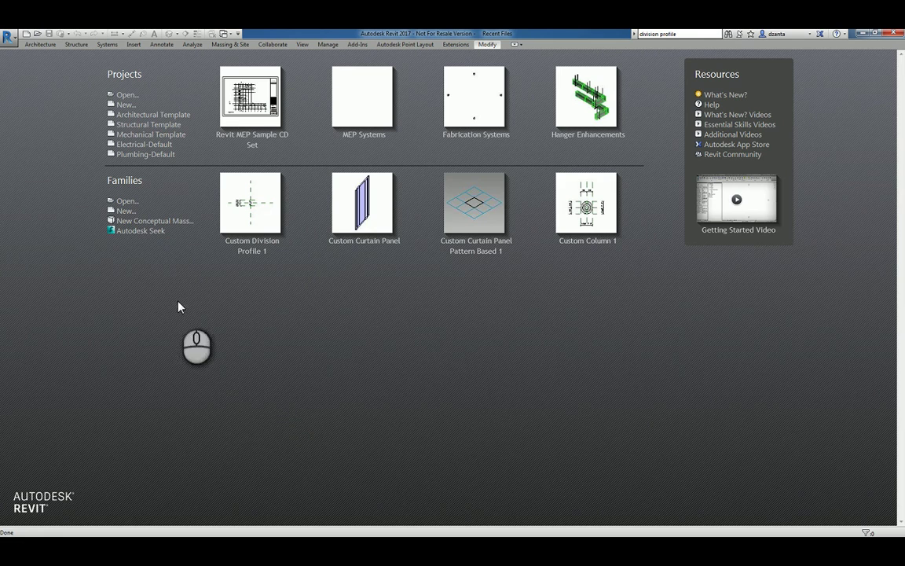
# Create a new family from the Division Profile.rft template
pyautogui.click(125, 210)
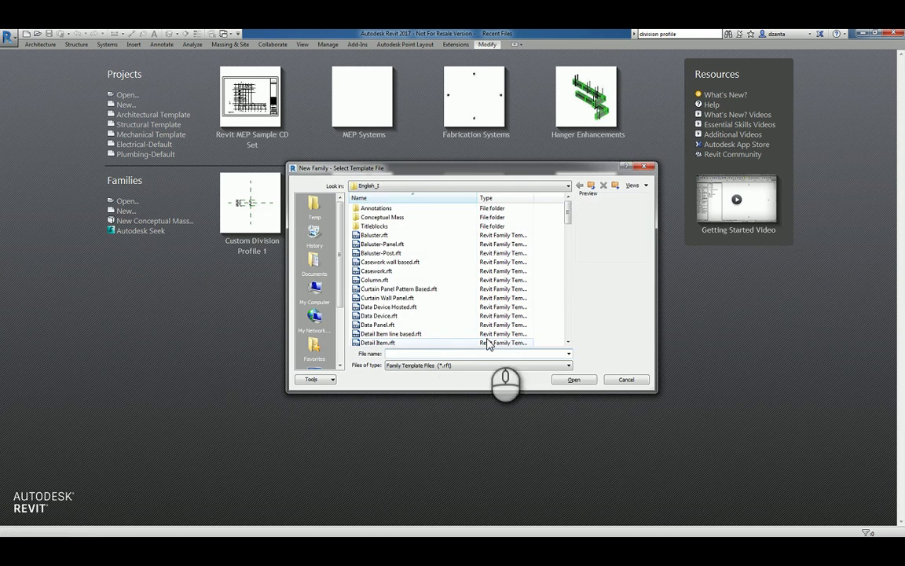
pyautogui.click(568, 342)
pyautogui.click(568, 343)
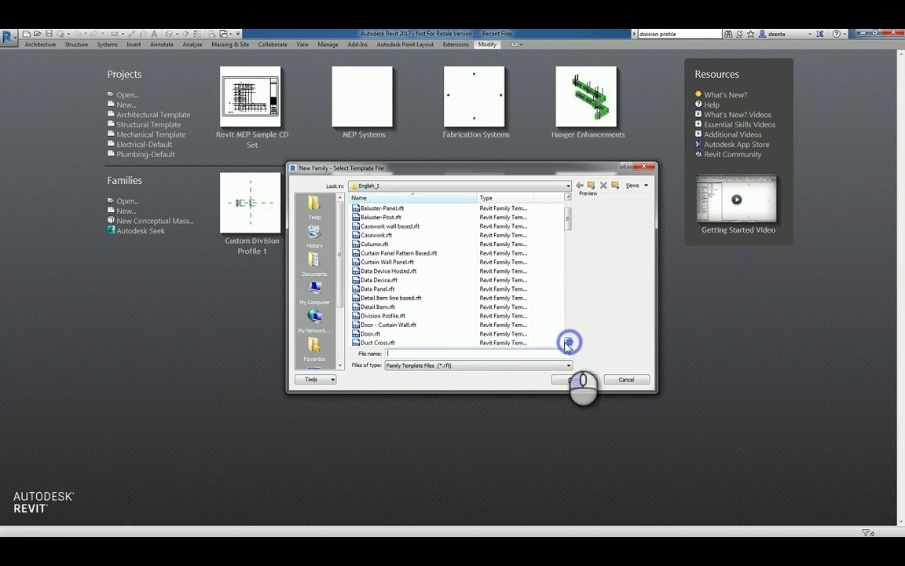
pyautogui.click(389, 315)
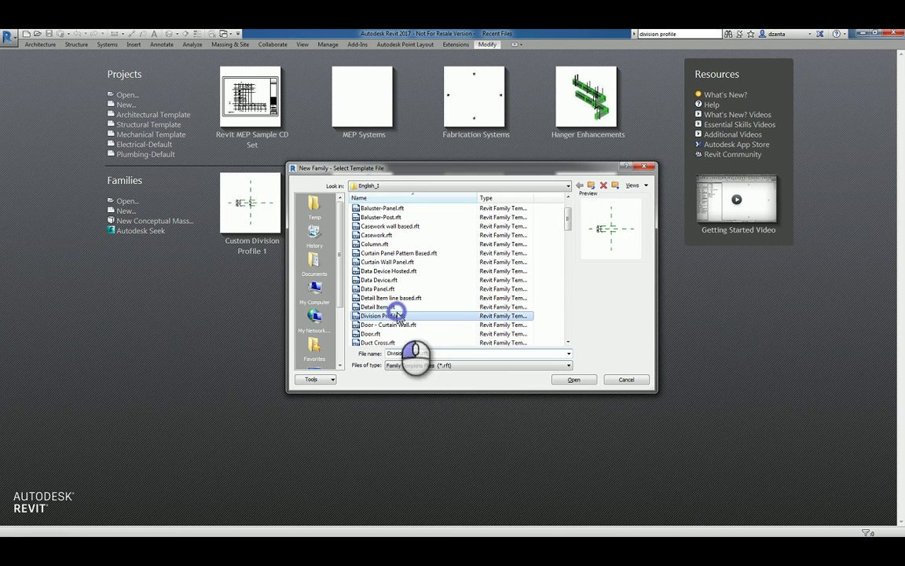
pyautogui.click(574, 380)
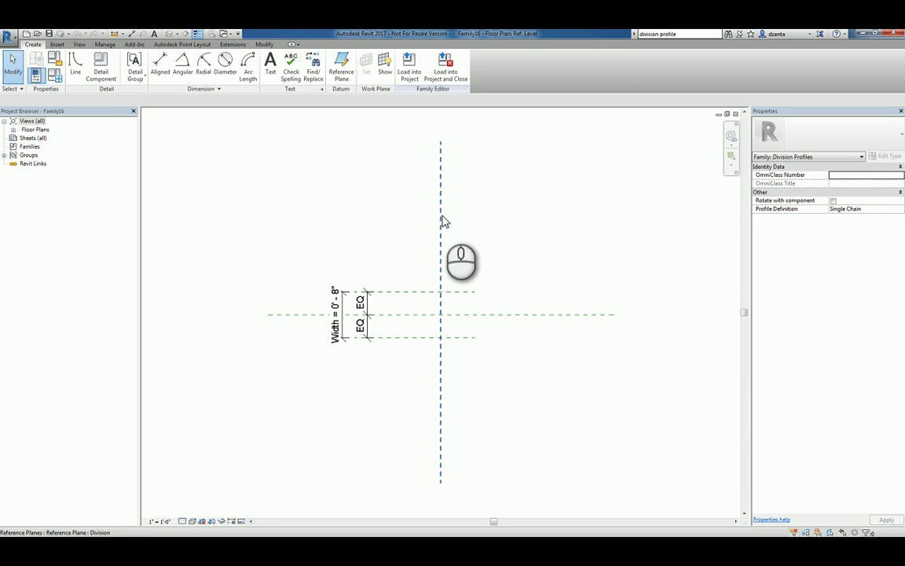
pyautogui.click(443, 222)
pyautogui.click(515, 317)
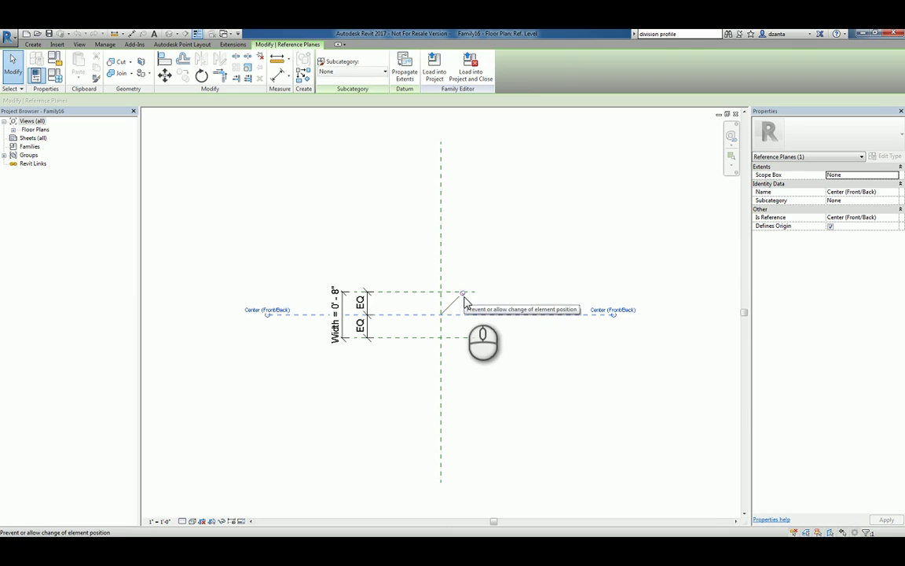
pyautogui.click(554, 262)
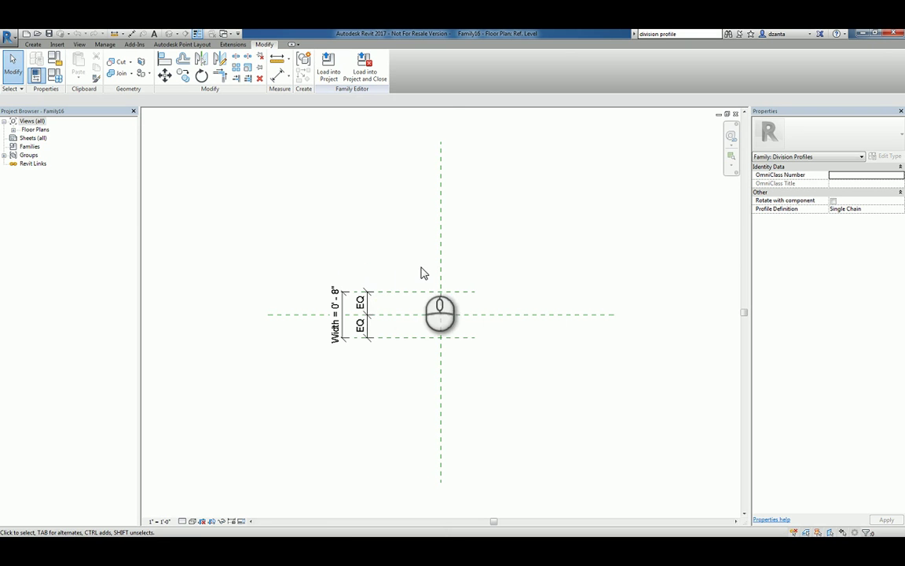
# Zoom in on the reference planes and draw the upper steps of the zigzag profile line
pyautogui.scroll(3, 422, 271)
pyautogui.scroll(2, 472, 359)
pyautogui.moveTo(506, 354); pyautogui.dragTo(537, 340, button='middle')
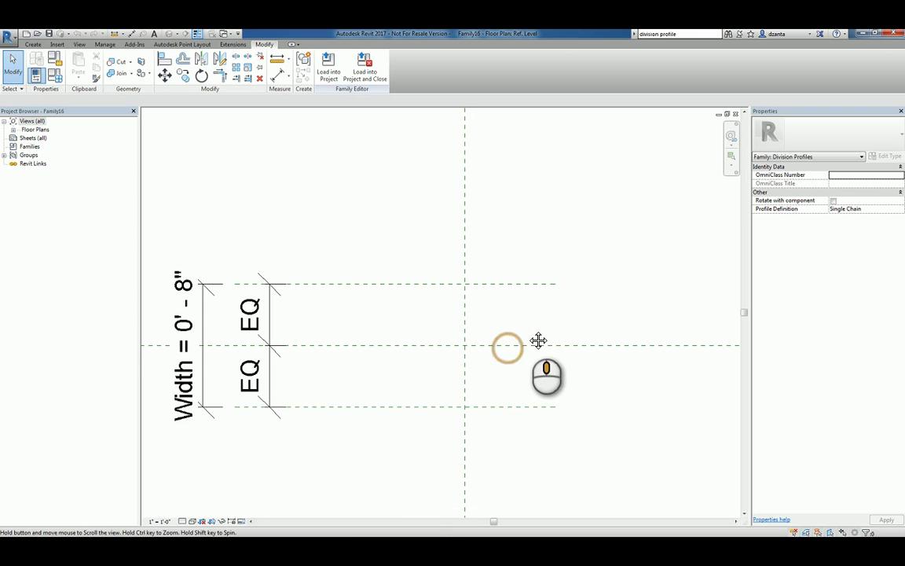
pyautogui.click(34, 44)
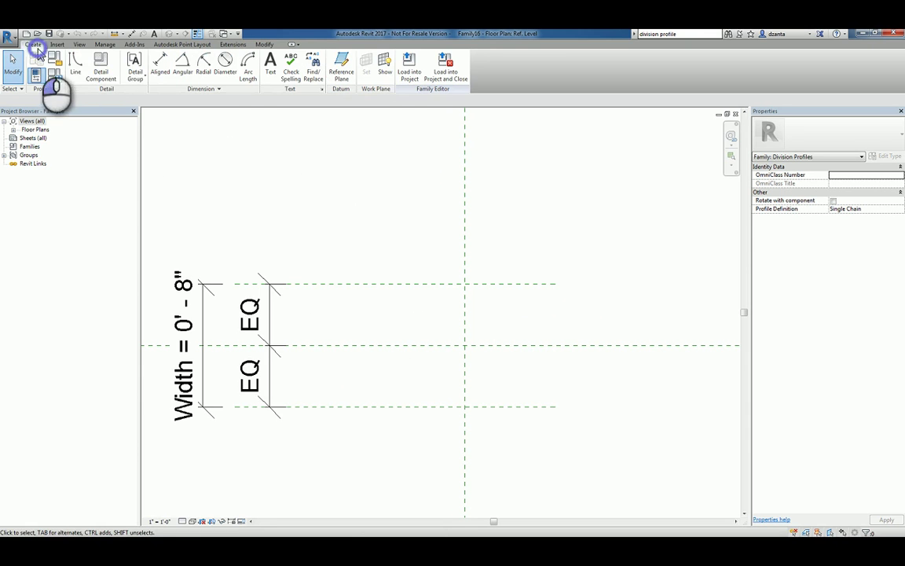
pyautogui.click(76, 71)
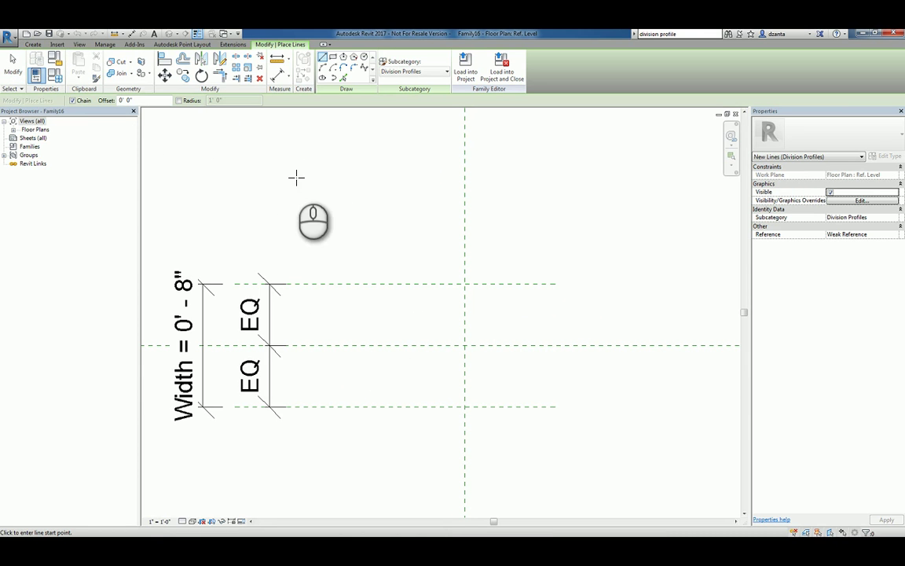
pyautogui.click(451, 285)
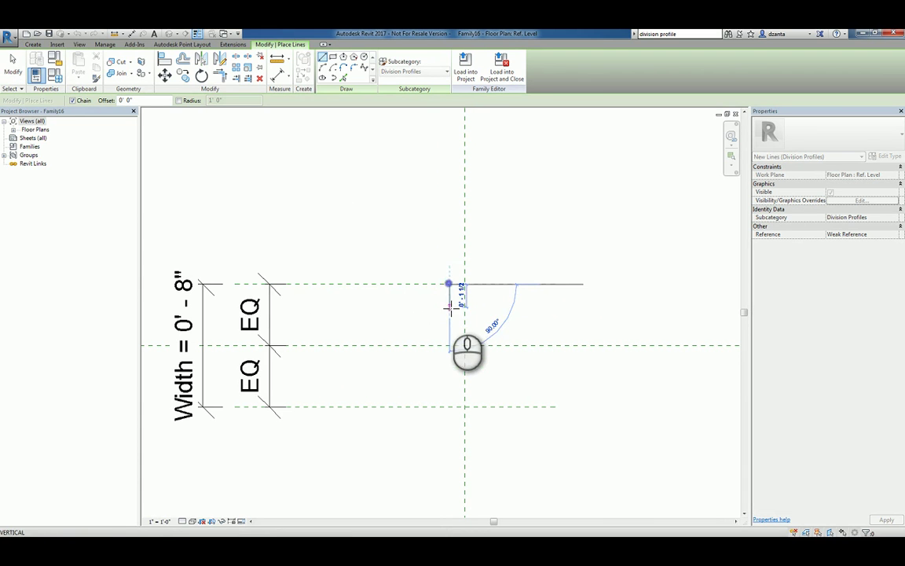
pyautogui.click(450, 306)
pyautogui.click(484, 306)
pyautogui.click(485, 326)
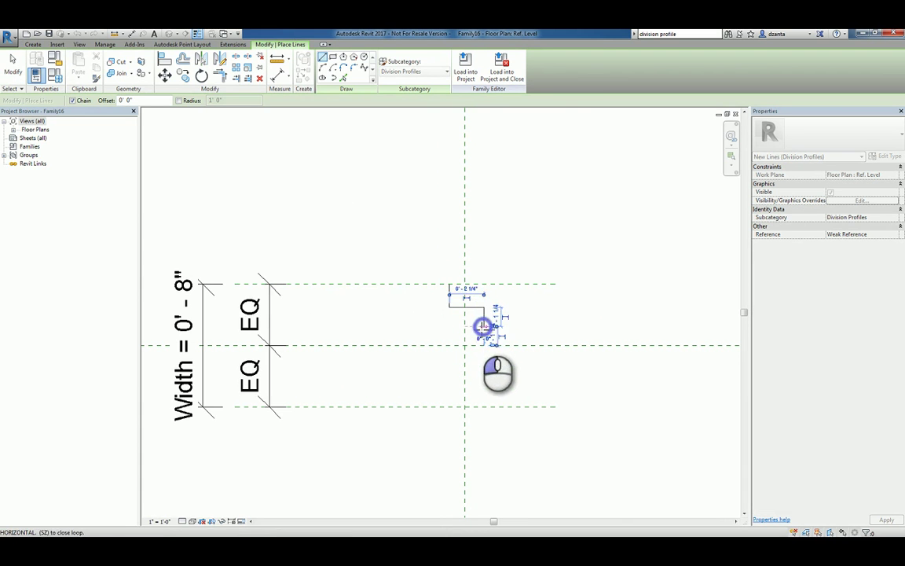
# Continue the notched zigzag down to the lower reference plane to span the full 0' - 8" width
pyautogui.click(443, 324)
pyautogui.click(484, 363)
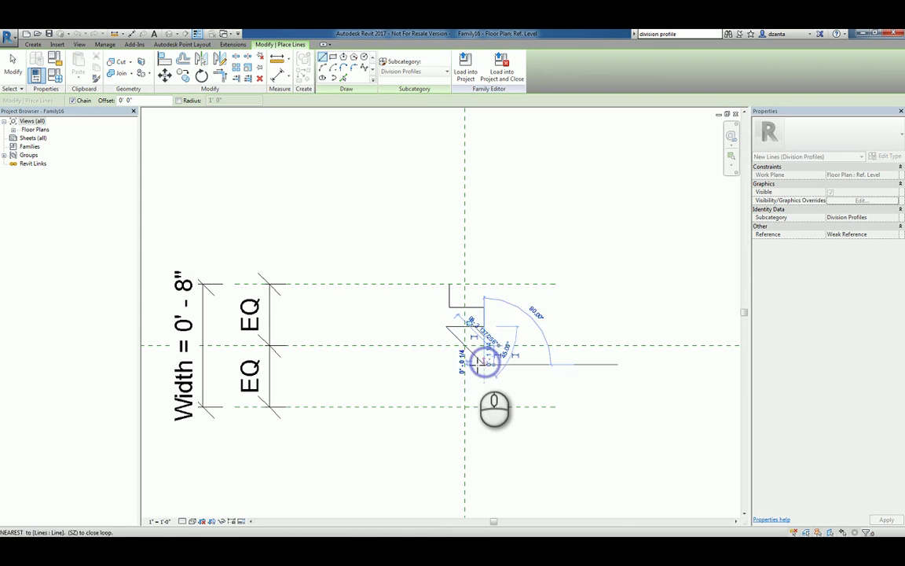
pyautogui.click(445, 363)
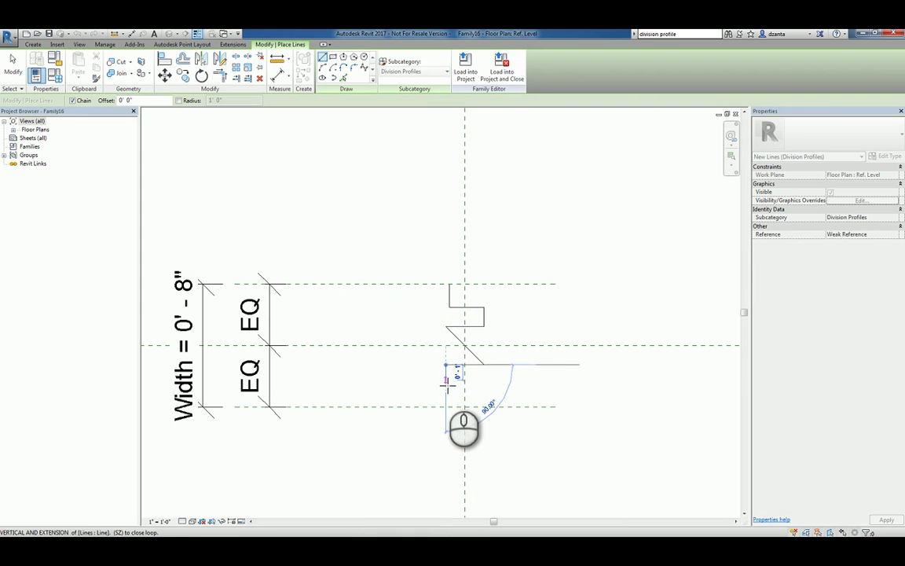
pyautogui.click(446, 384)
pyautogui.click(485, 384)
pyautogui.click(484, 407)
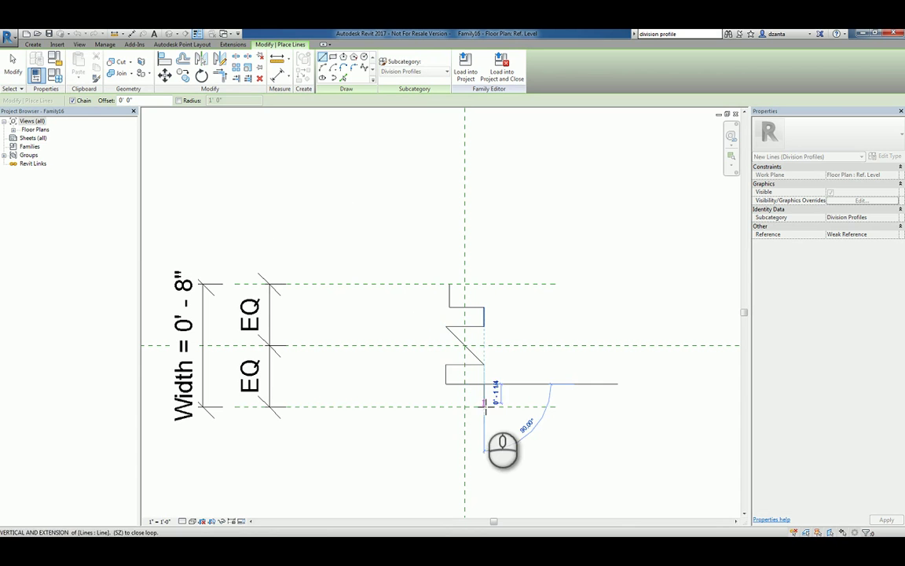
pyautogui.click(14, 66)
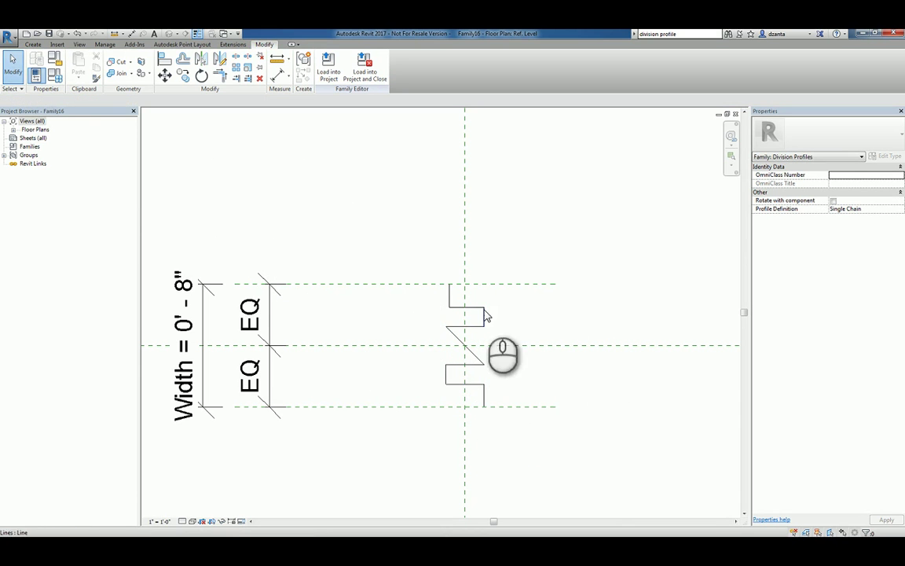
pyautogui.click(465, 338)
pyautogui.click(350, 223)
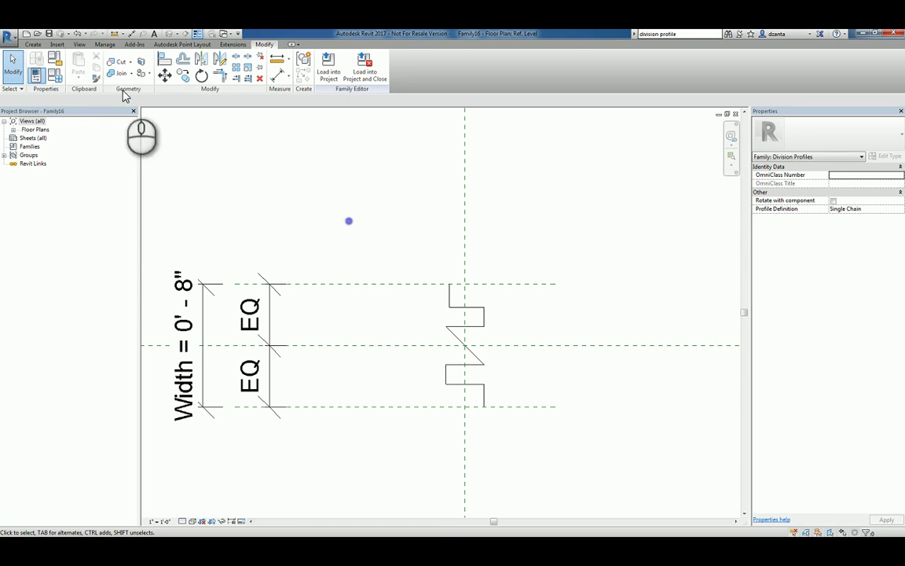
# Save the profile over Custom Division Profile 1.rfa and start a new Architectural Template project
pyautogui.click(14, 45)
pyautogui.moveTo(24, 141)
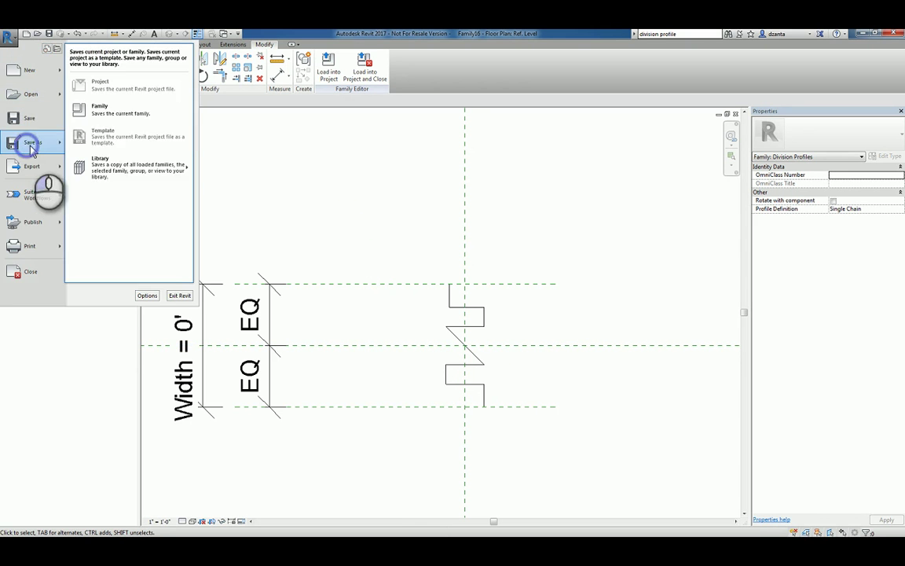
pyautogui.click(95, 113)
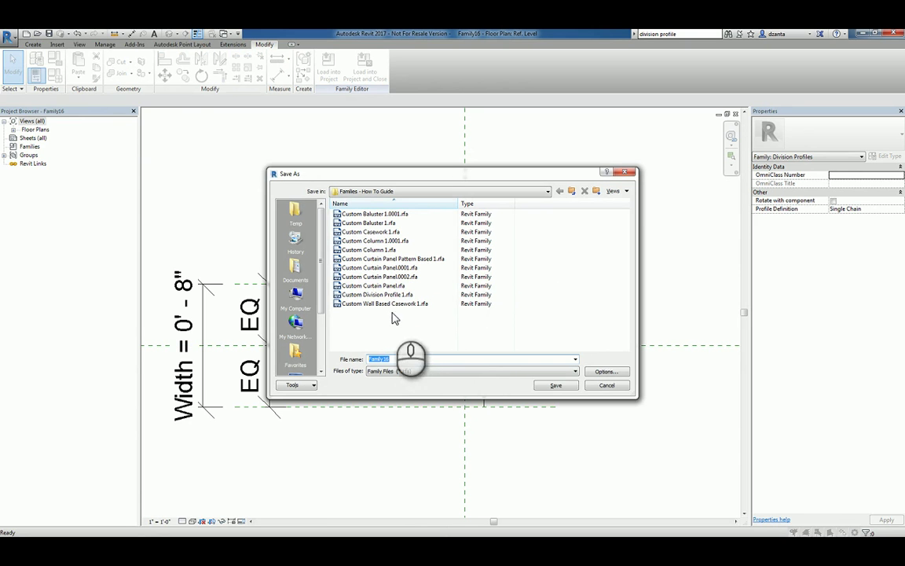
pyautogui.doubleClick(393, 294)
pyautogui.click(441, 293)
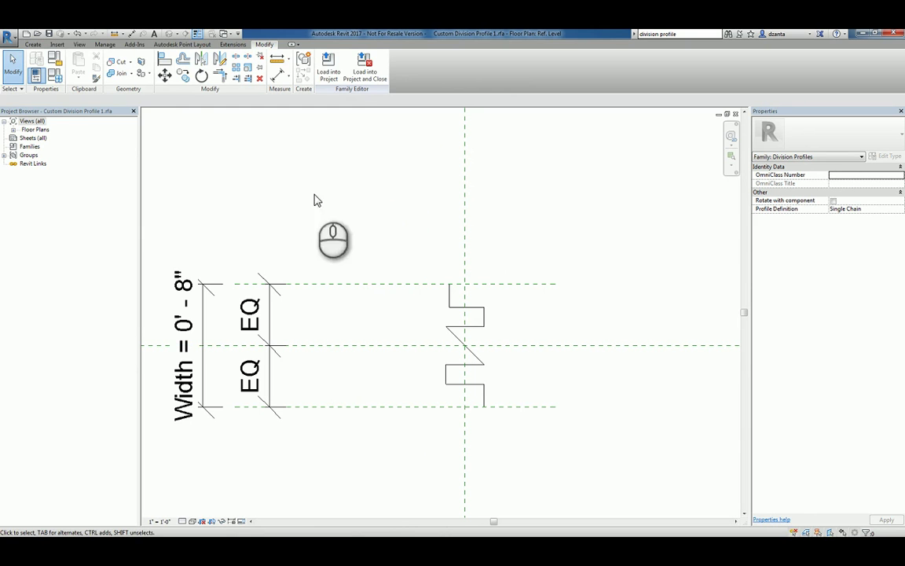
pyautogui.click(25, 34)
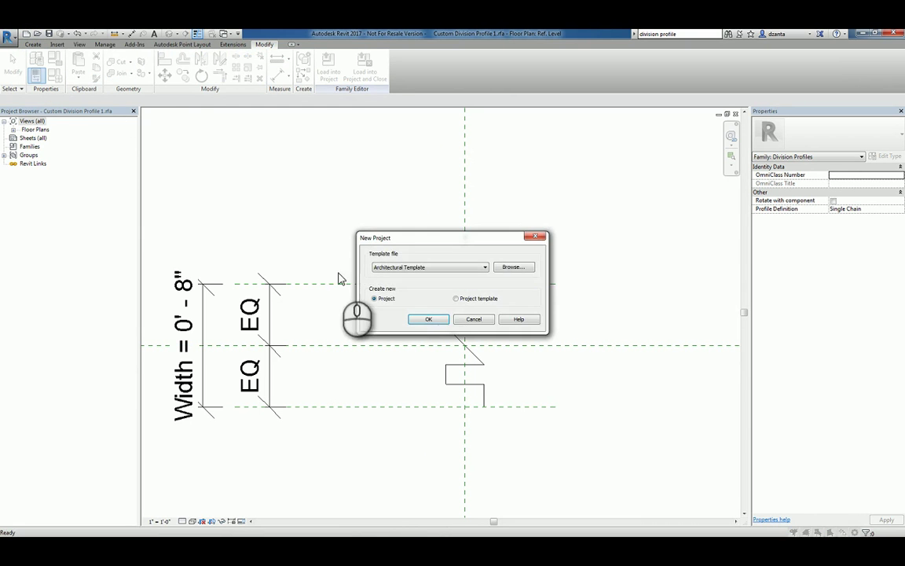
pyautogui.click(441, 318)
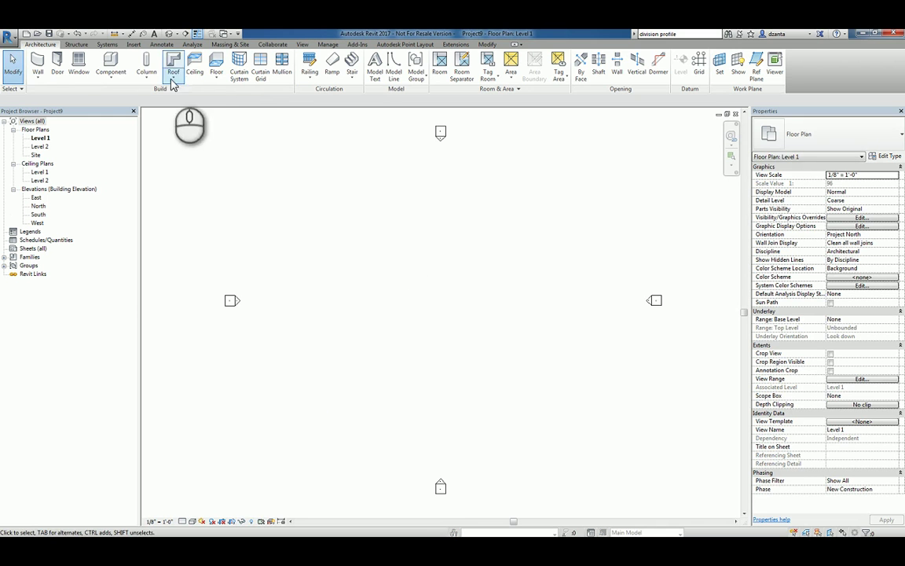
# Draw a rectangular 20' - 6" by 21' - 0" Generic - 12" floor on Level 1 and select it
pyautogui.click(218, 68)
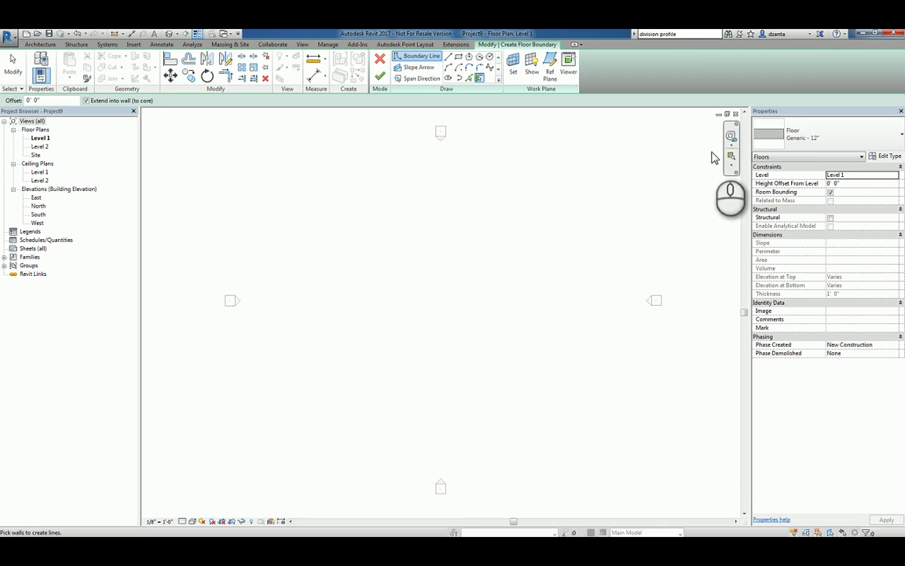
pyautogui.click(458, 57)
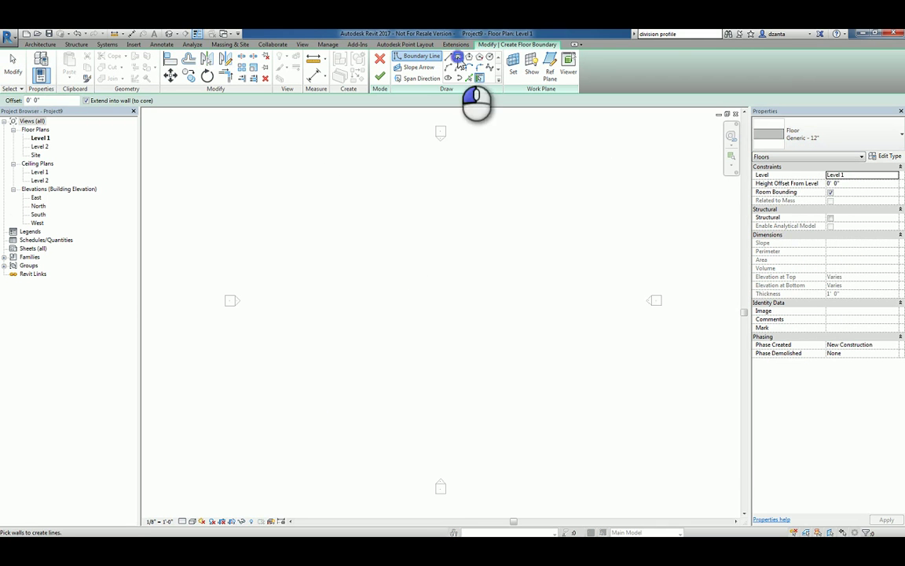
pyautogui.click(434, 284)
pyautogui.click(486, 338)
pyautogui.click(379, 77)
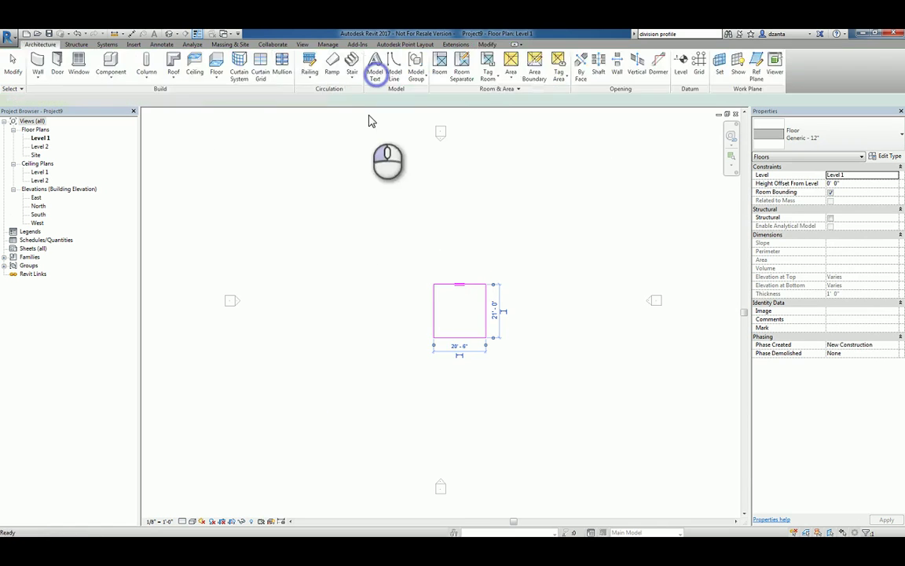
pyautogui.click(365, 196)
pyautogui.click(469, 311)
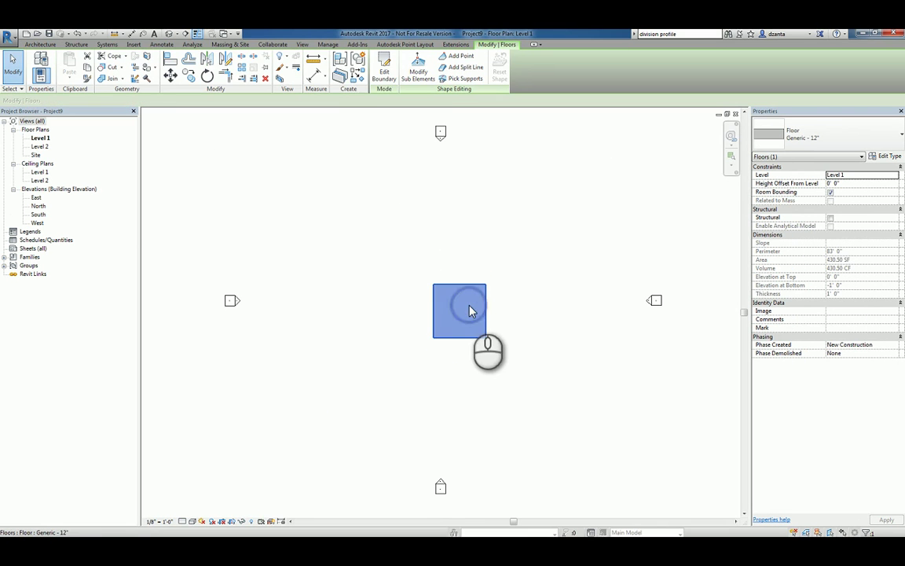
# Convert the floor into parts and set the Level 1 plan's Parts Visibility to Show Parts
pyautogui.click(342, 82)
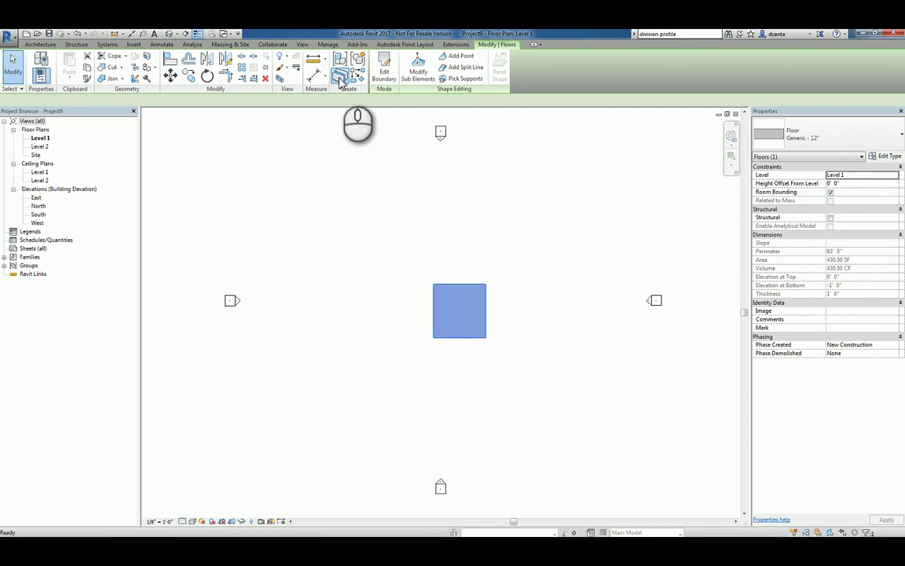
pyautogui.click(510, 279)
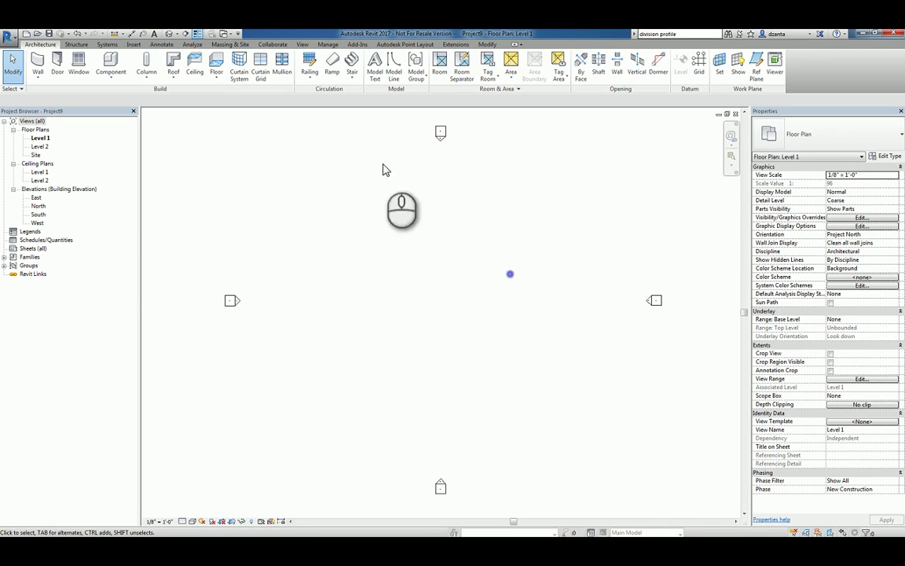
pyautogui.click(897, 210)
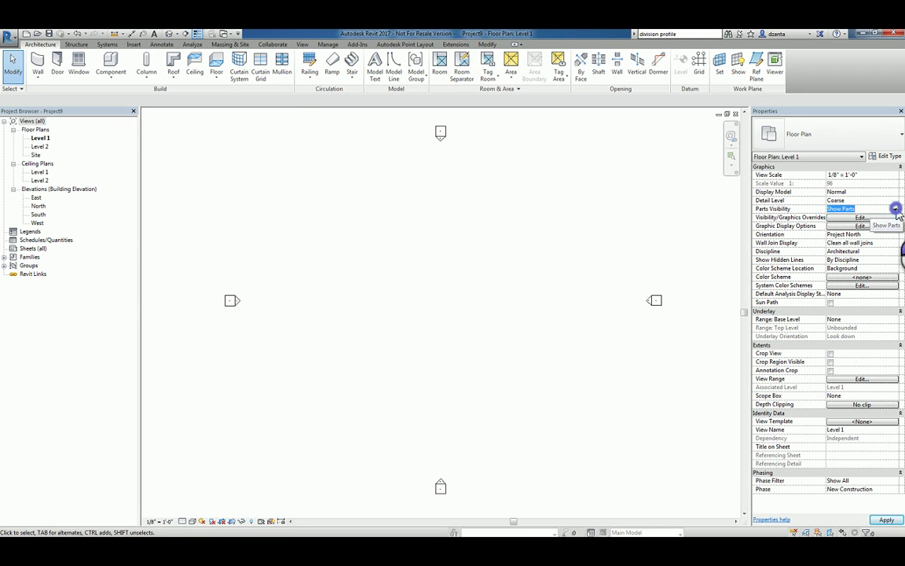
pyautogui.click(604, 201)
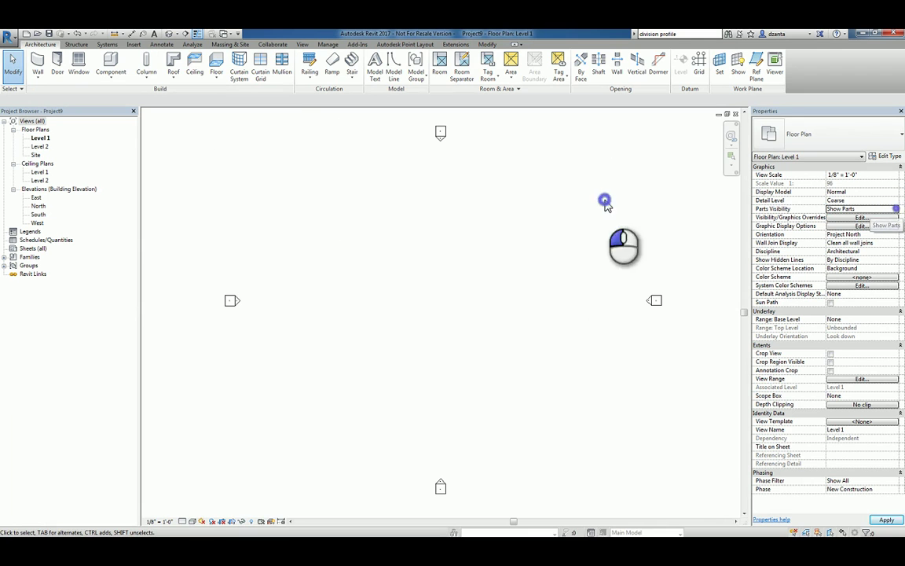
# Switch to the default 3D view and set its Parts Visibility to Show Parts
pyautogui.click(169, 34)
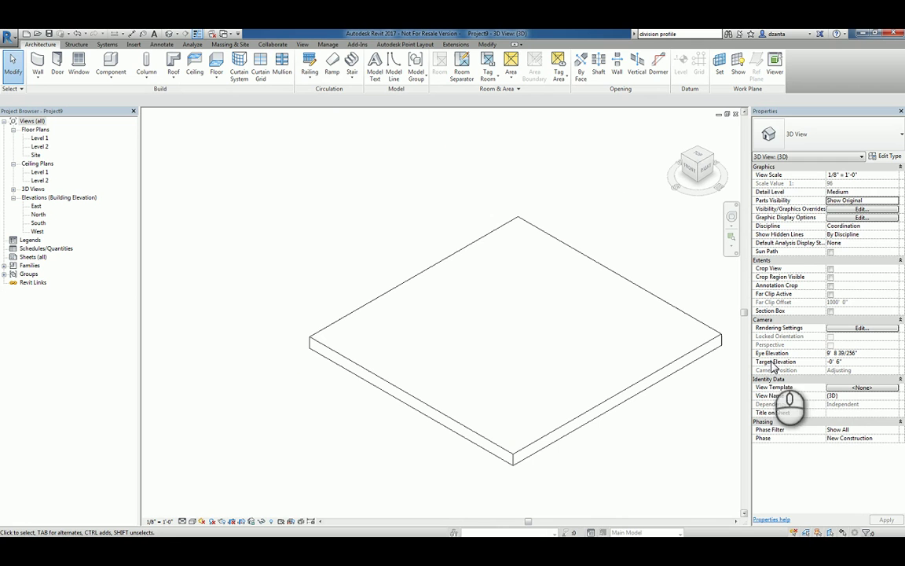
pyautogui.click(895, 202)
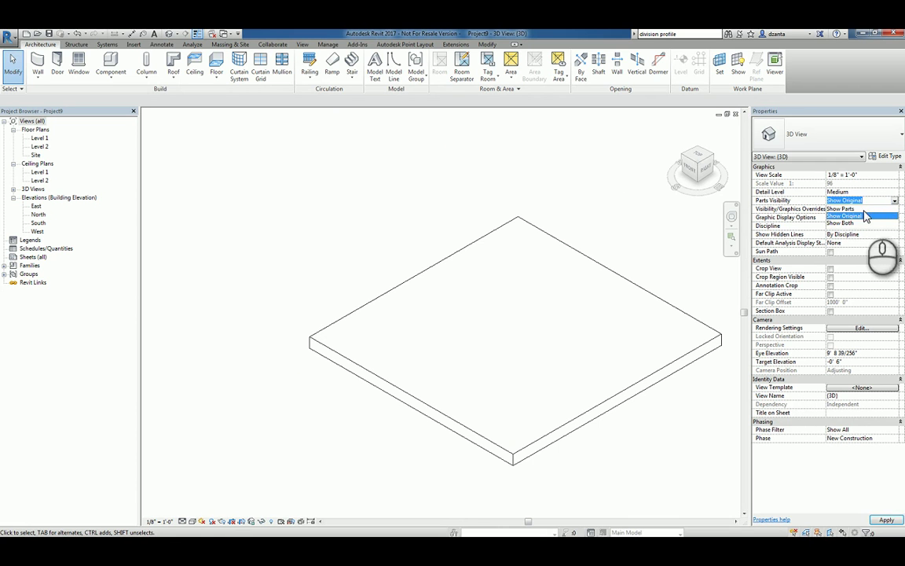
pyautogui.click(859, 210)
pyautogui.moveTo(575, 238); pyautogui.dragTo(511, 208, button='middle')
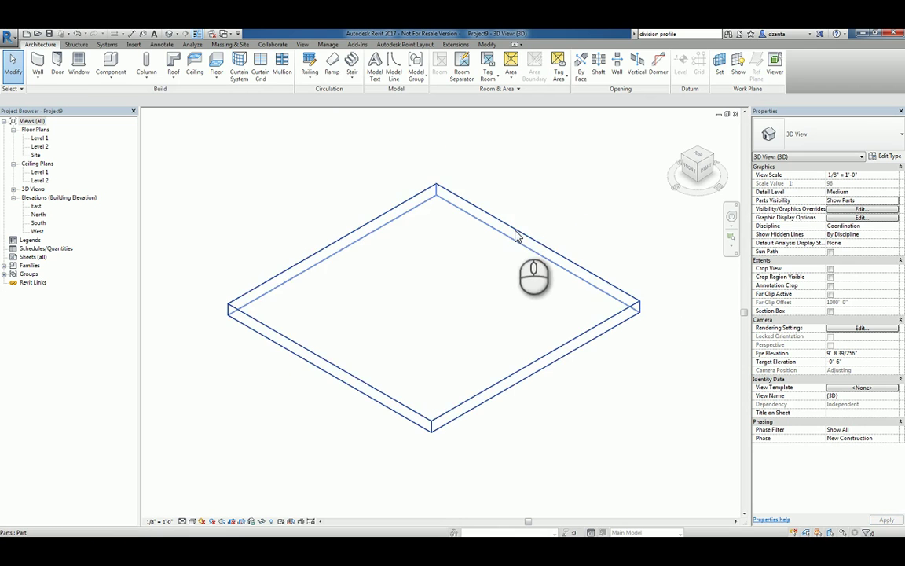
# Divide the floor part with a three-segment stepped sketch line drawn from the back edge to the front edge
pyautogui.click(516, 237)
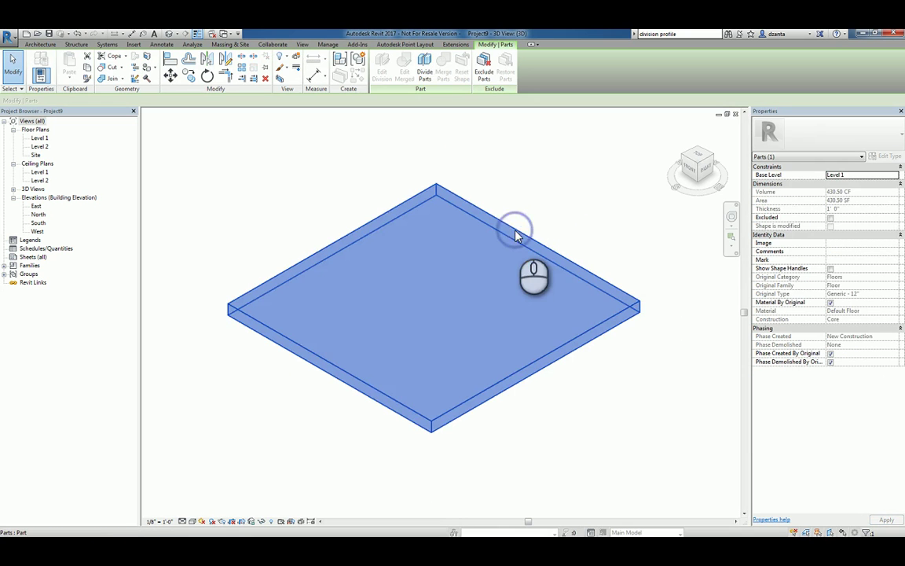
pyautogui.click(422, 77)
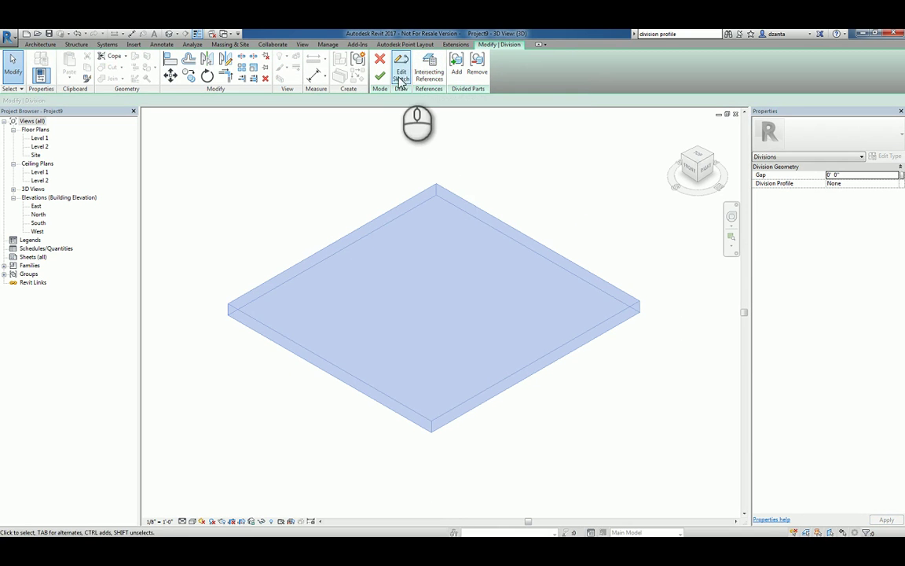
pyautogui.click(401, 75)
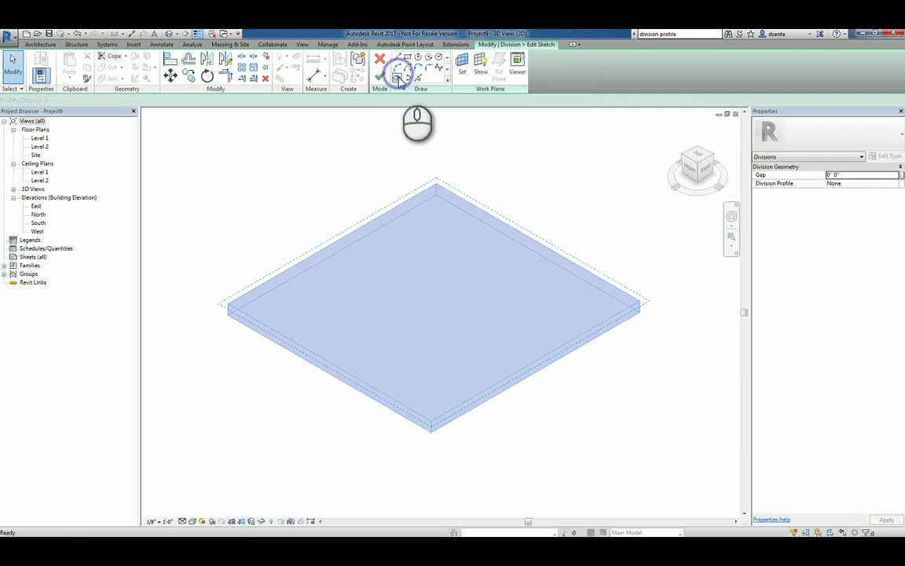
pyautogui.click(507, 222)
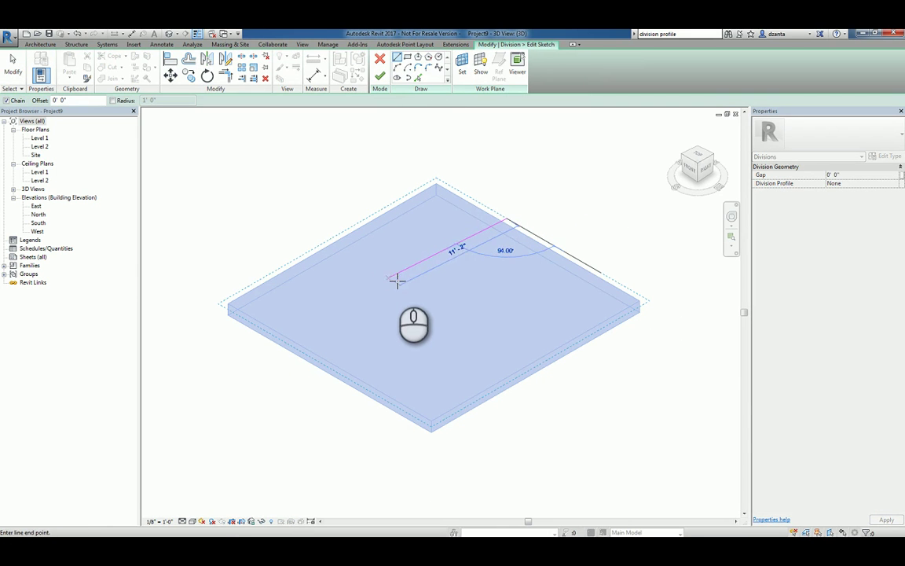
pyautogui.click(397, 279)
pyautogui.click(449, 313)
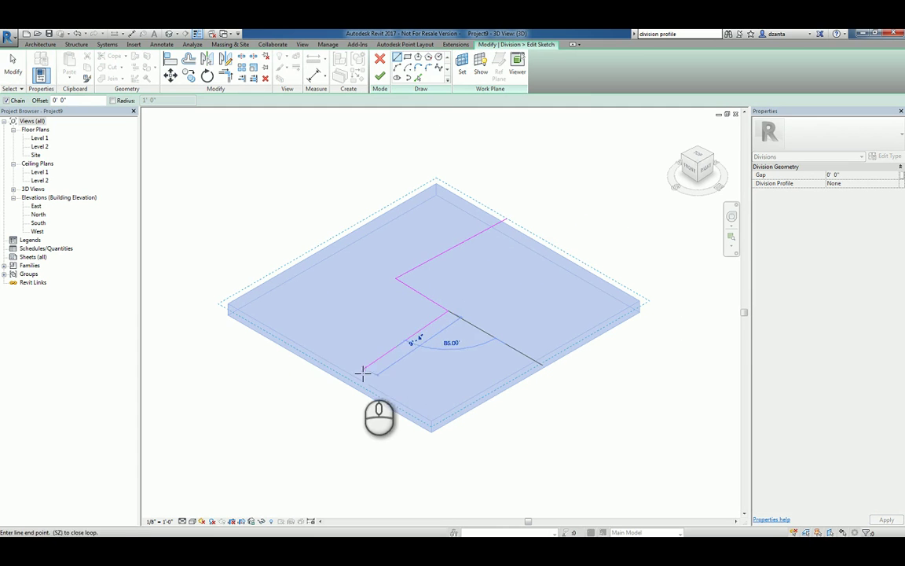
pyautogui.click(348, 378)
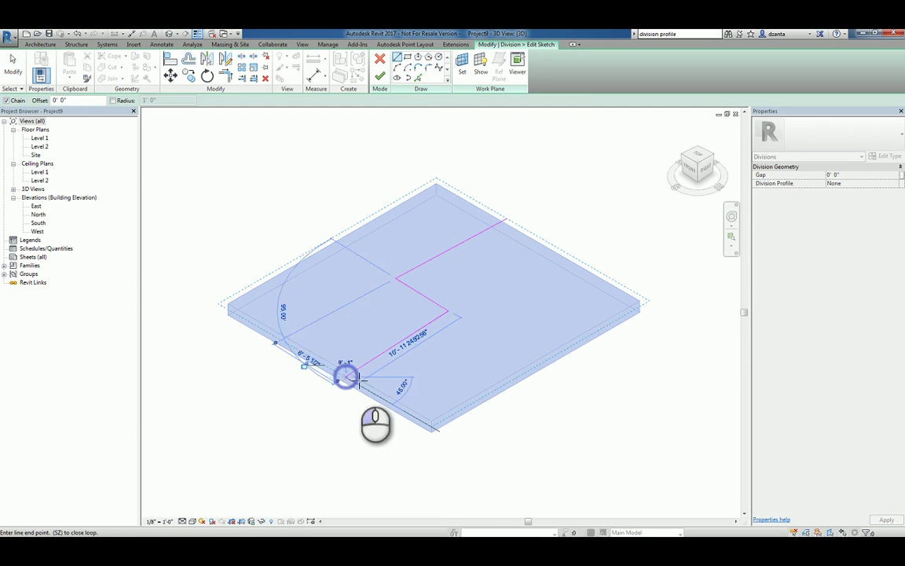
pyautogui.click(13, 67)
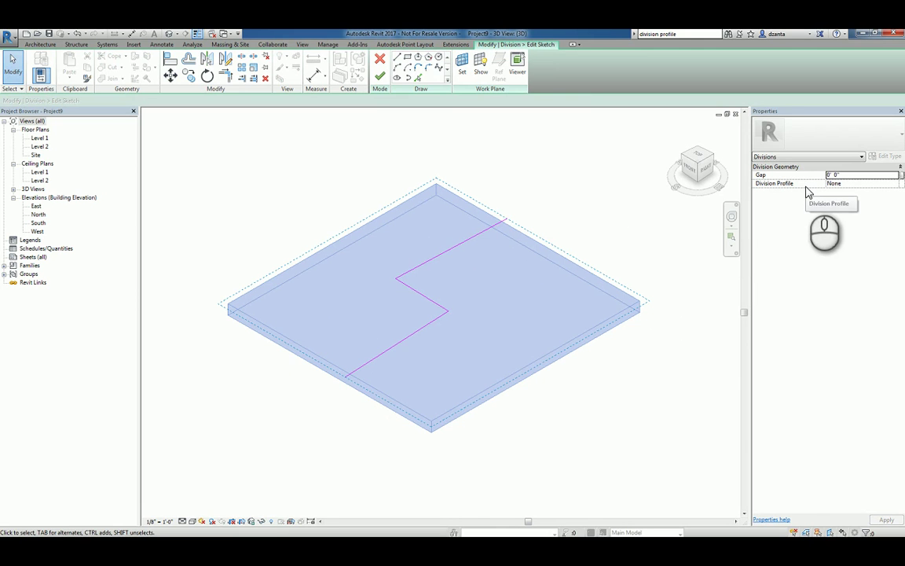
# Set the division profile to Angled Step : Angled Step and finish the division sketch
pyautogui.click(896, 184)
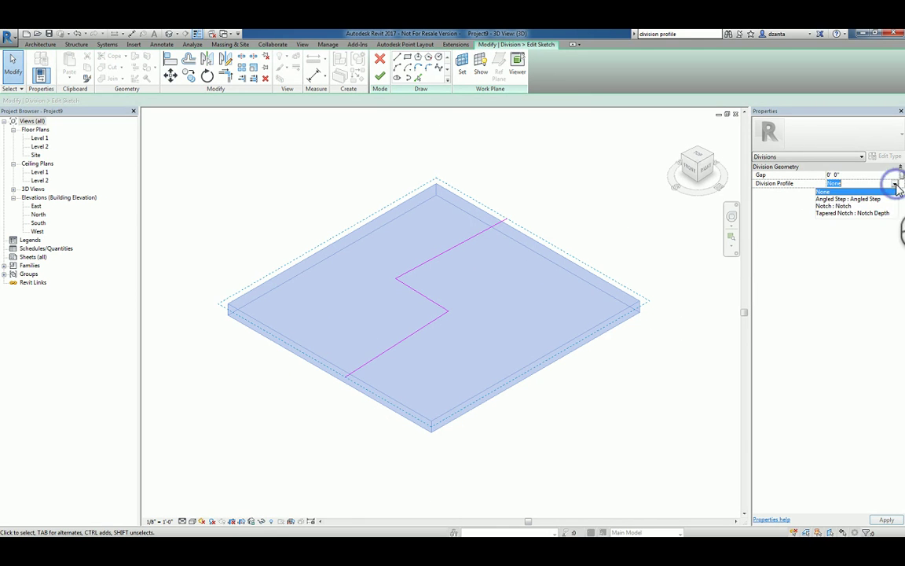
pyautogui.click(835, 200)
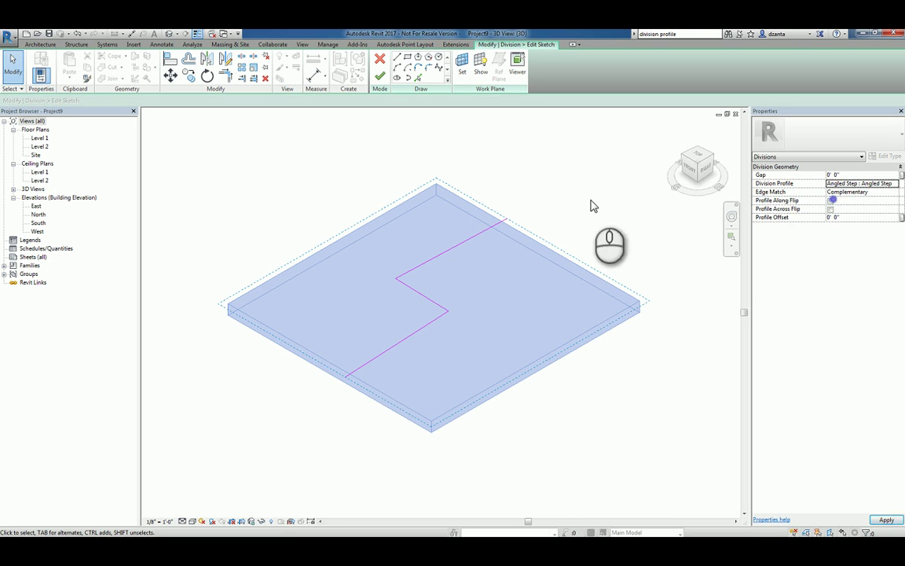
pyautogui.click(381, 77)
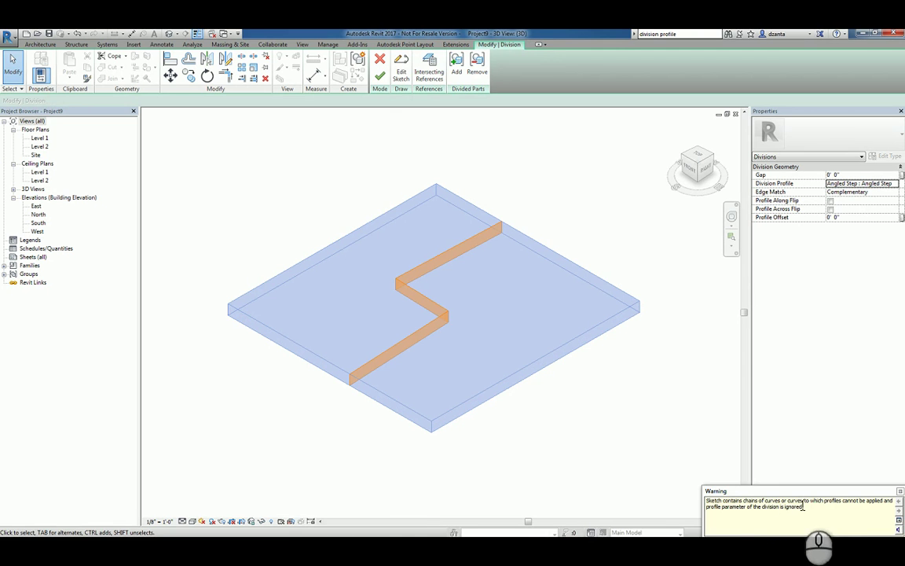
# Edit the division sketch into one straight diagonal line ending on the slab edge
pyautogui.click(401, 70)
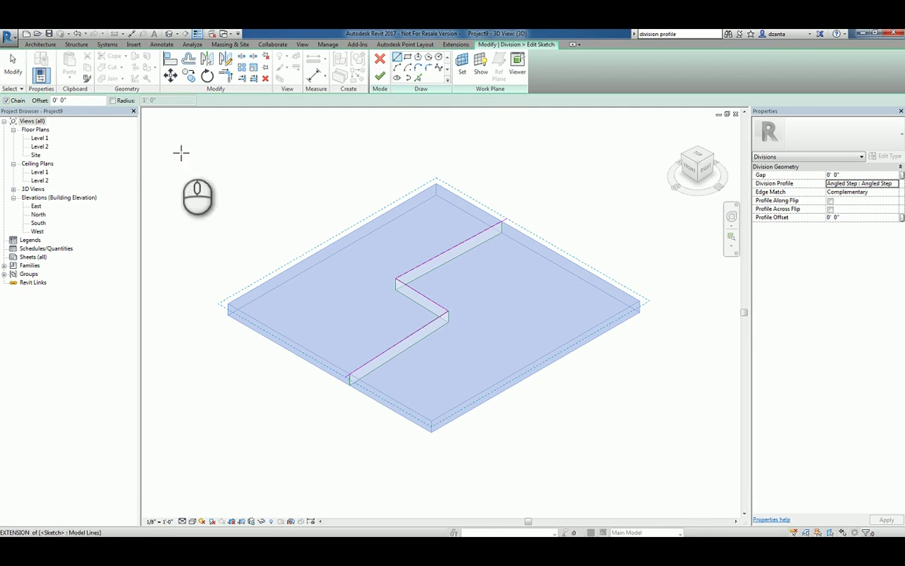
pyautogui.click(13, 66)
pyautogui.moveTo(332, 429); pyautogui.dragTo(464, 276)
pyautogui.press('Escape')
pyautogui.moveTo(396, 279)
pyautogui.mouseDown()
pyautogui.moveTo(391, 367)
pyautogui.moveTo(382, 389)
pyautogui.mouseUp()
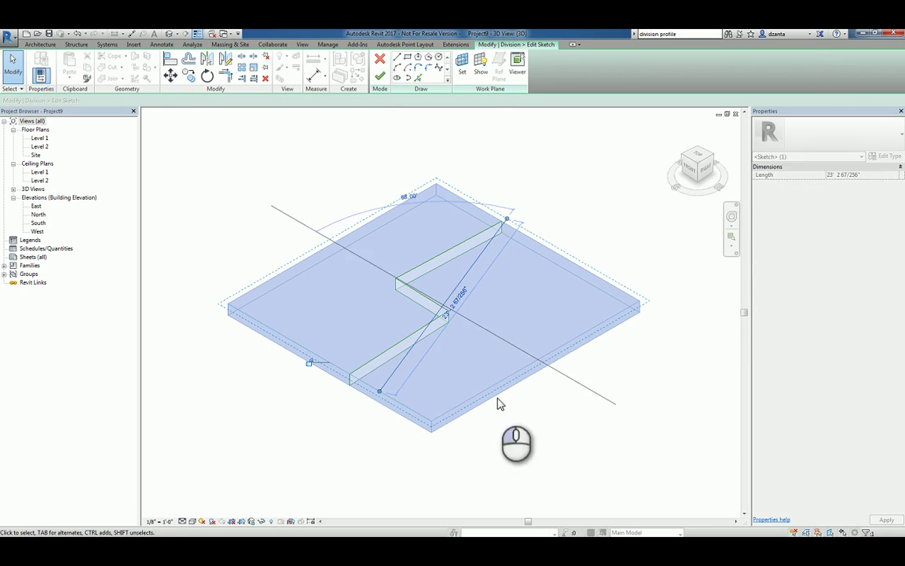
pyautogui.click(592, 406)
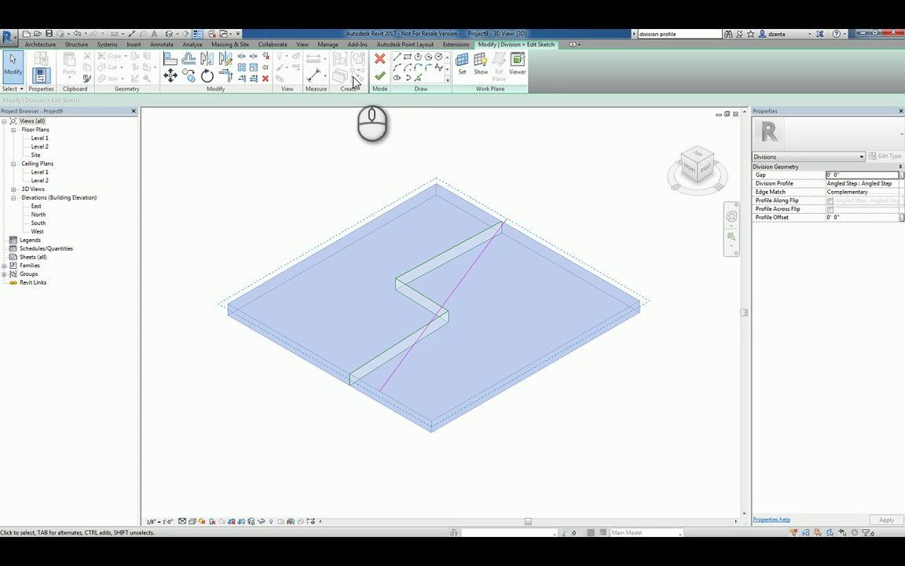
# Finish the division sketch and zoom in to inspect the angled step joint
pyautogui.click(379, 76)
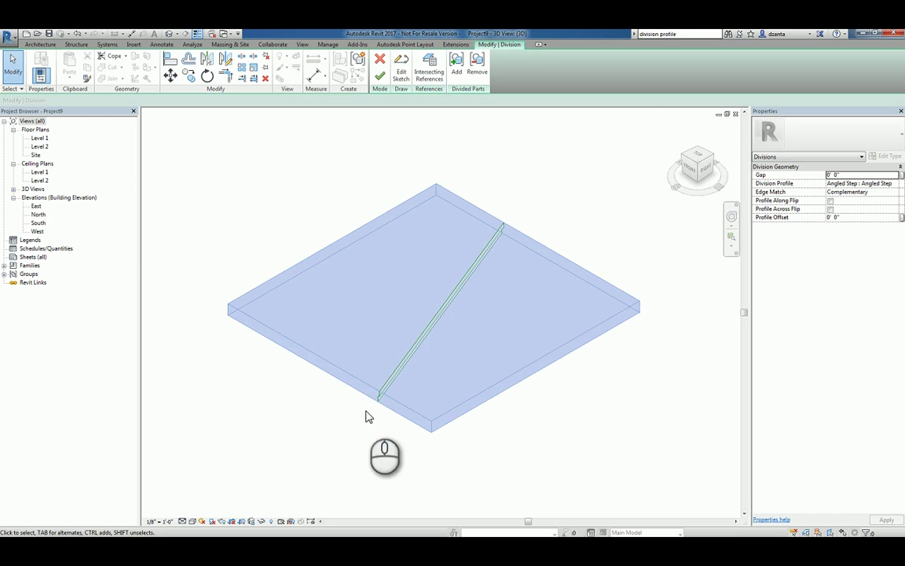
pyautogui.scroll(5, 373, 409)
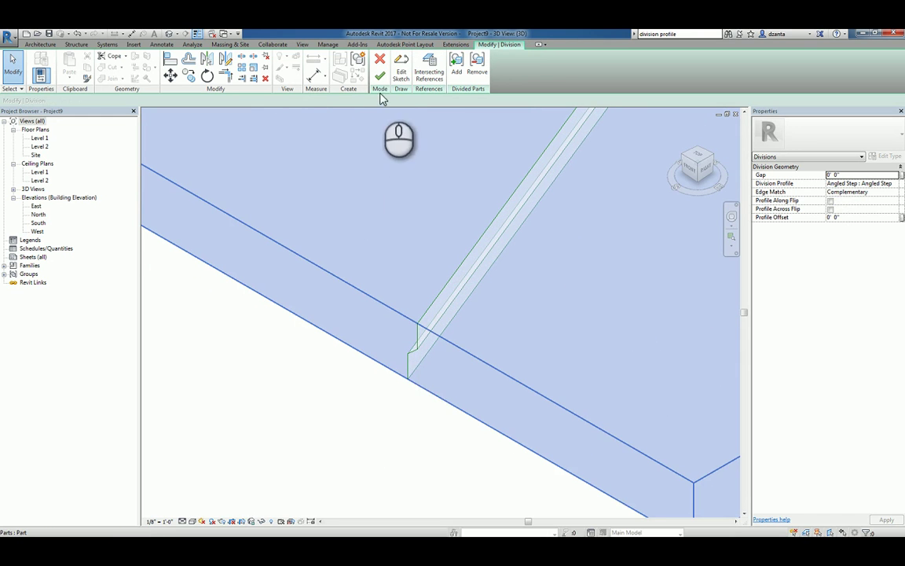
pyautogui.press('Escape')
pyautogui.scroll(-3, 358, 391)
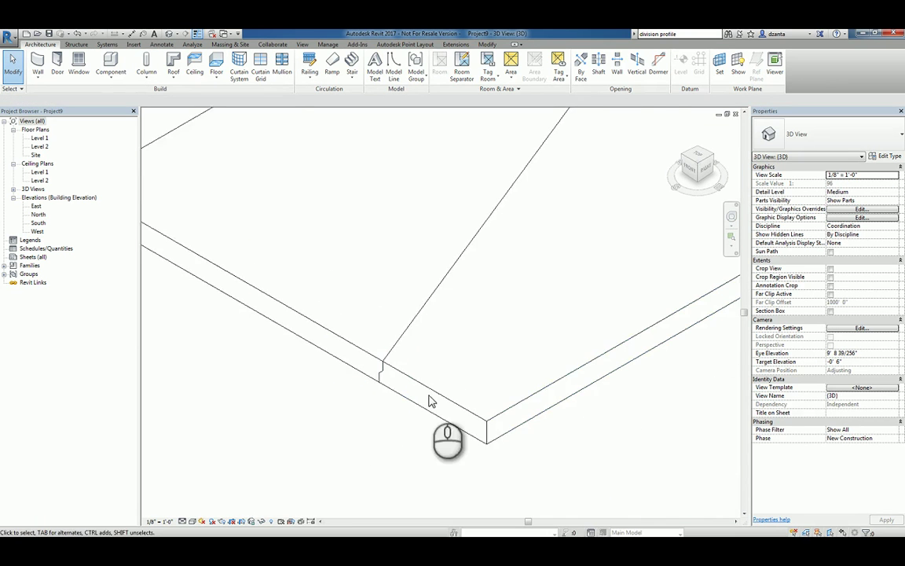
pyautogui.scroll(-4, 430, 401)
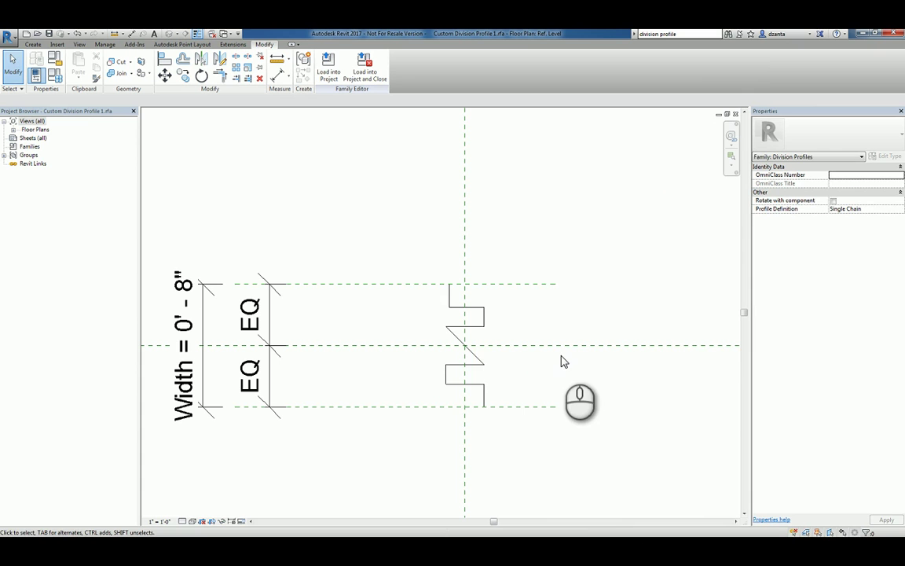
# Load Custom Division Profile 1 into Project9, then close the Level 1 plan and the family view
pyautogui.click(327, 68)
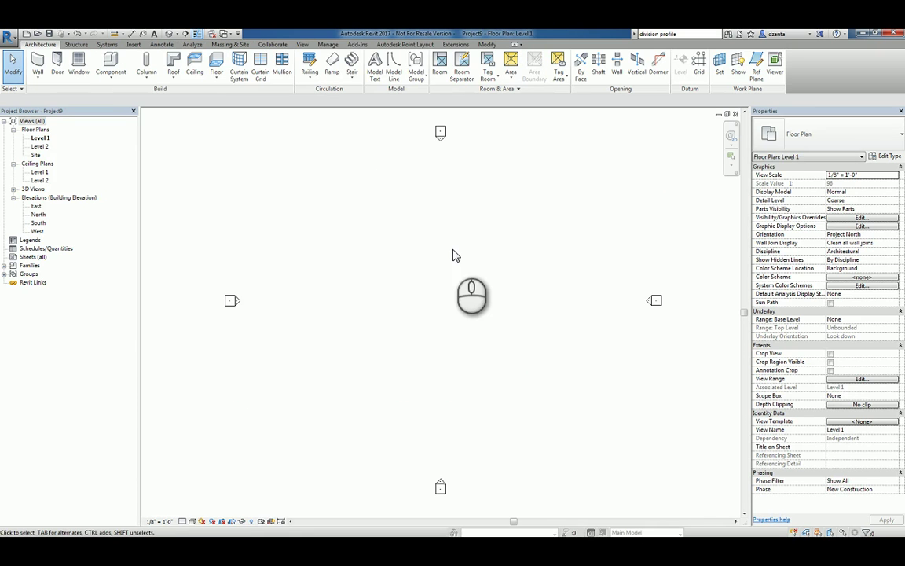
pyautogui.click(735, 114)
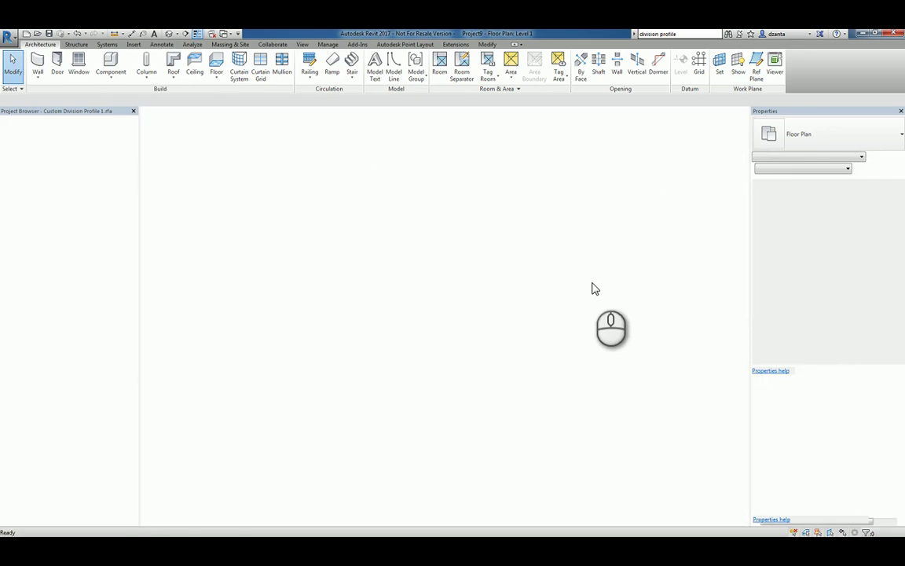
pyautogui.click(732, 115)
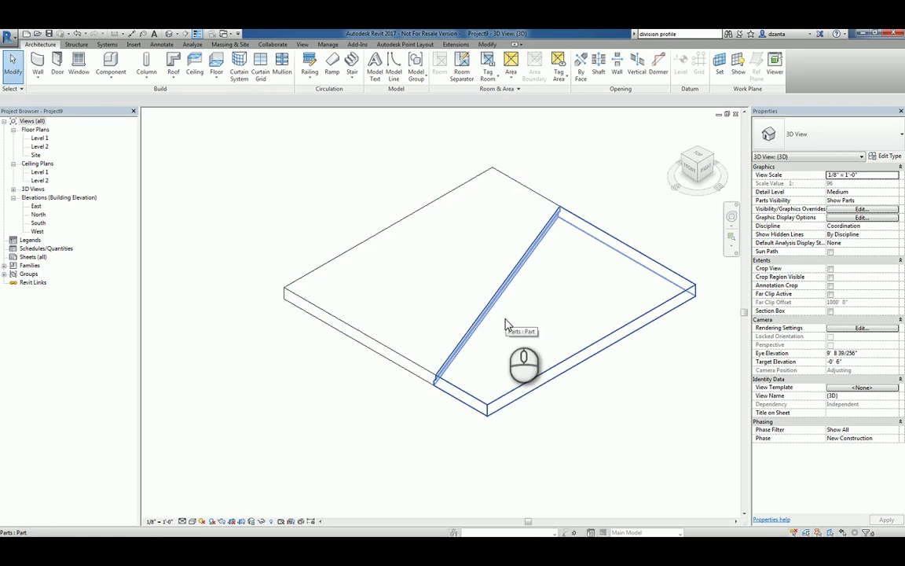
# Reopen the left part's division sketch and add a second line from the slab's back edge to its left edge
pyautogui.click(445, 292)
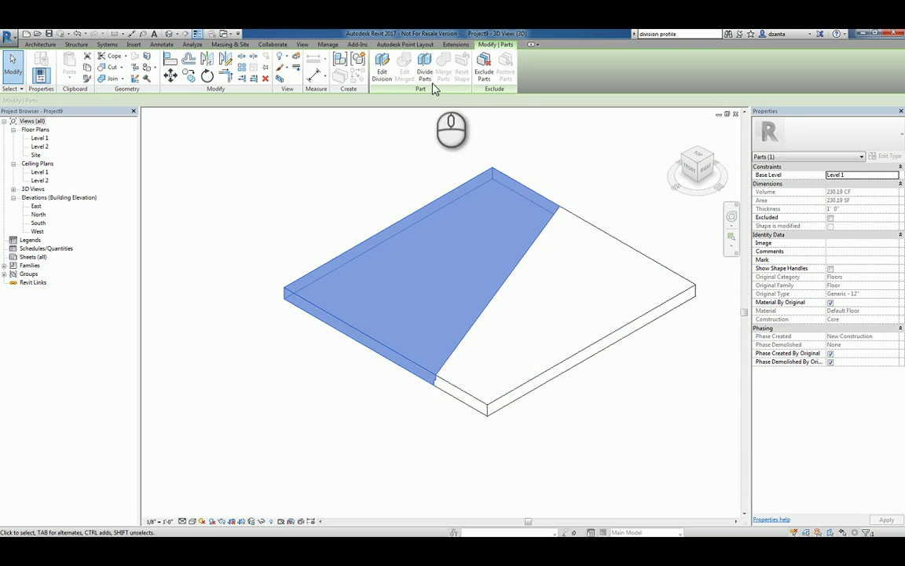
pyautogui.click(382, 79)
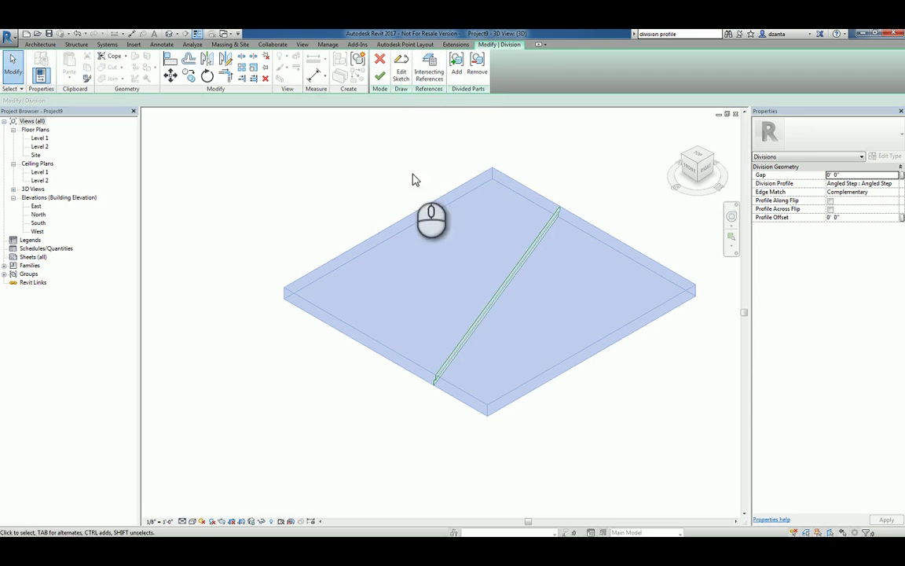
pyautogui.click(402, 76)
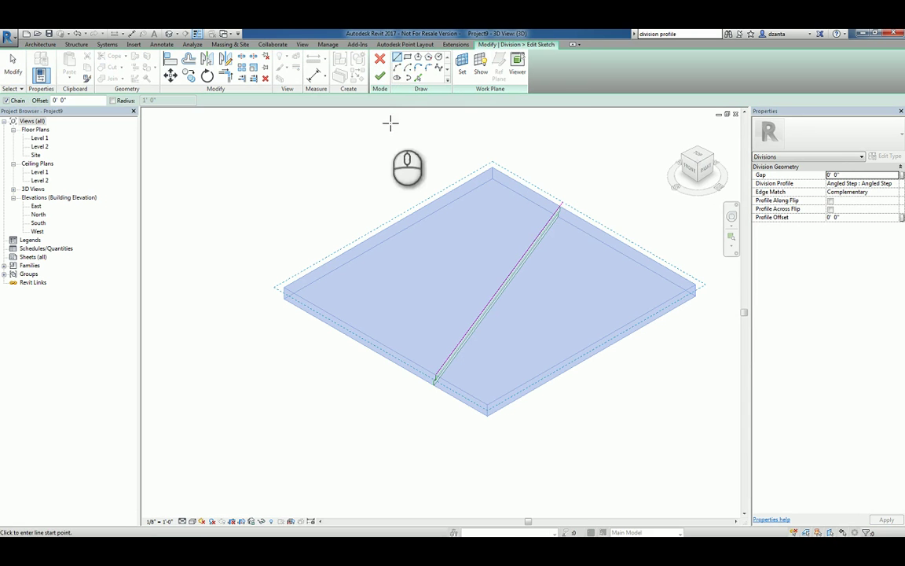
pyautogui.click(526, 181)
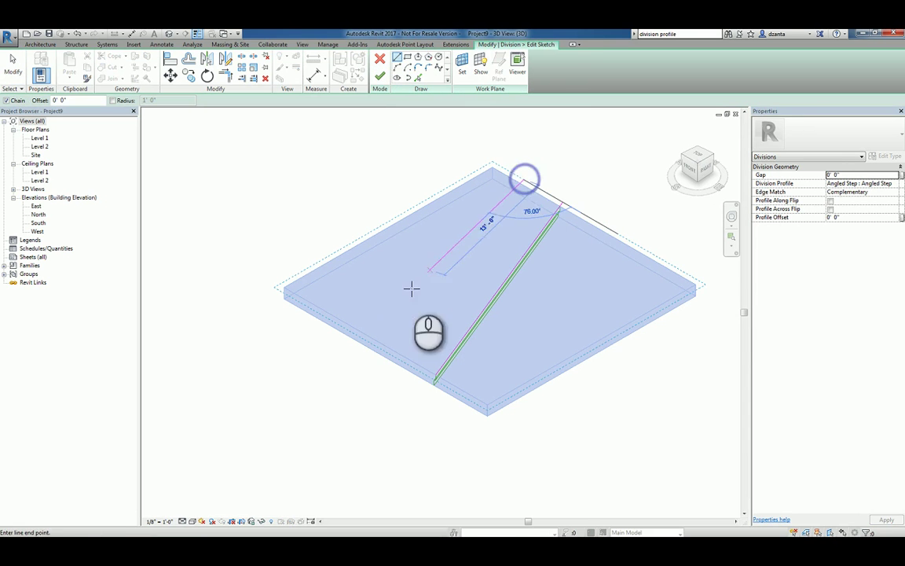
pyautogui.click(346, 324)
pyautogui.click(13, 66)
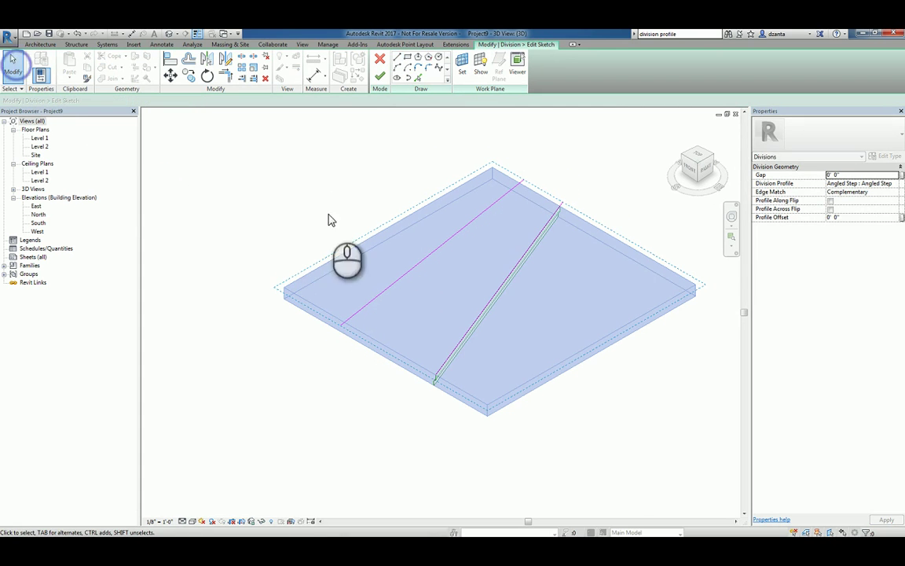
# Set the Division Profile to Custom Division Profile 1 and finish the division
pyautogui.click(897, 183)
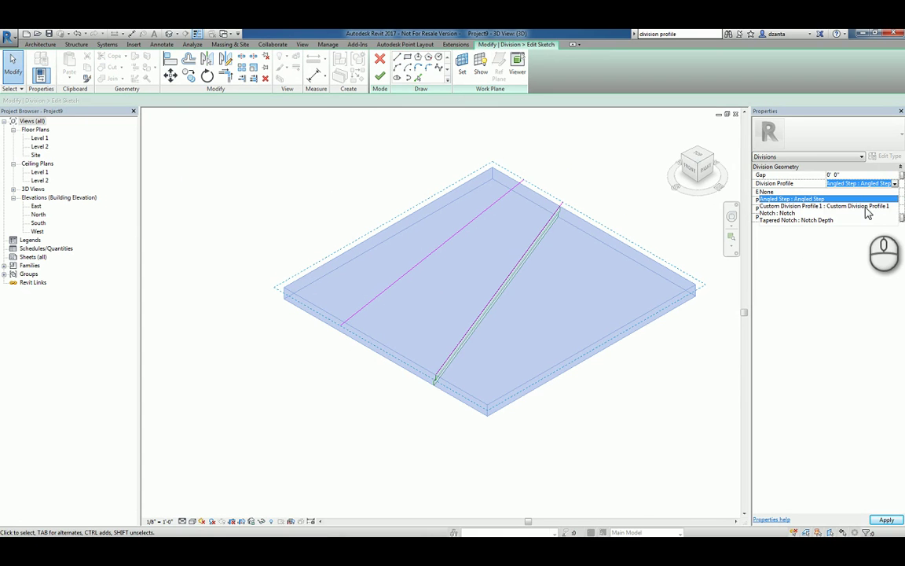
pyautogui.click(867, 207)
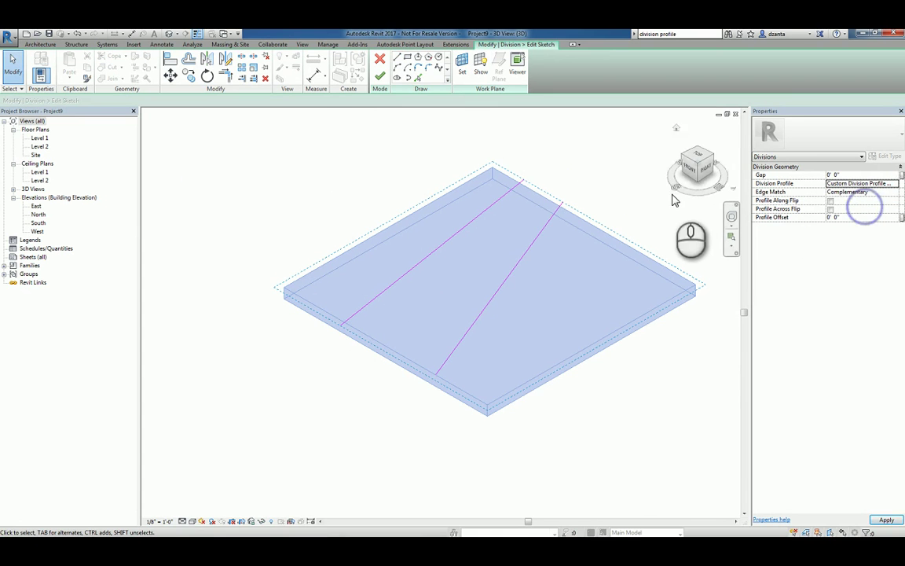
pyautogui.click(379, 77)
pyautogui.scroll(5, 314, 268)
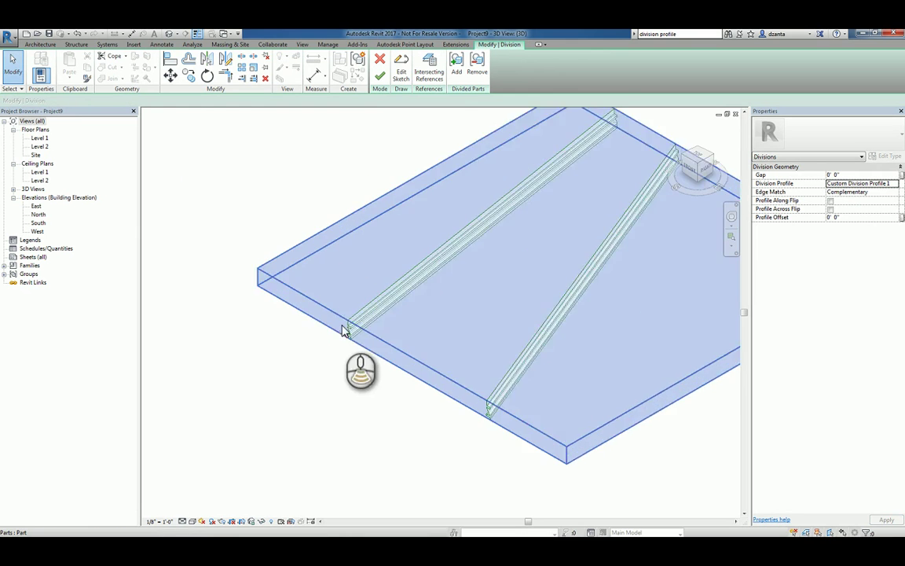
pyautogui.scroll(4, 342, 340)
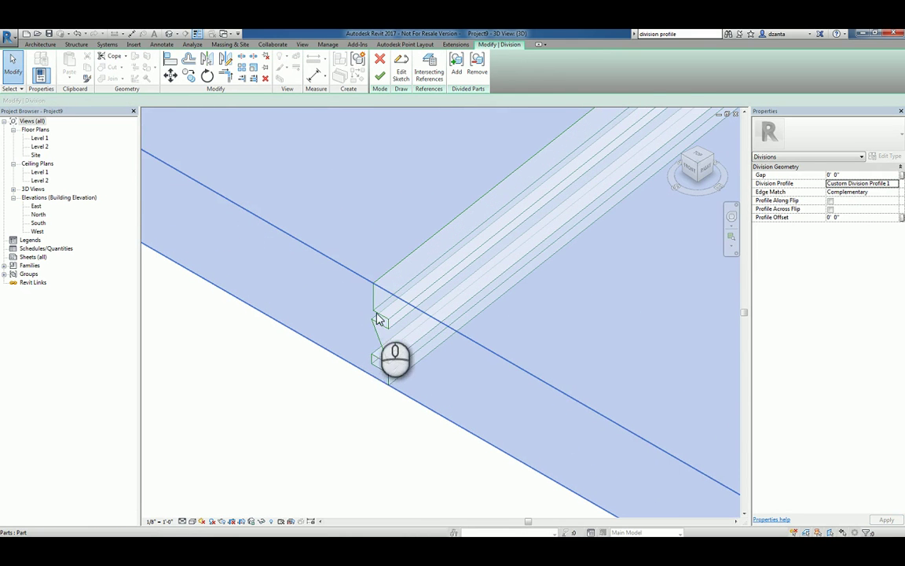
pyautogui.click(380, 76)
# Zoom out and orbit the 3D view to inspect the three parts and both notched joints
pyautogui.scroll(-2, 361, 428)
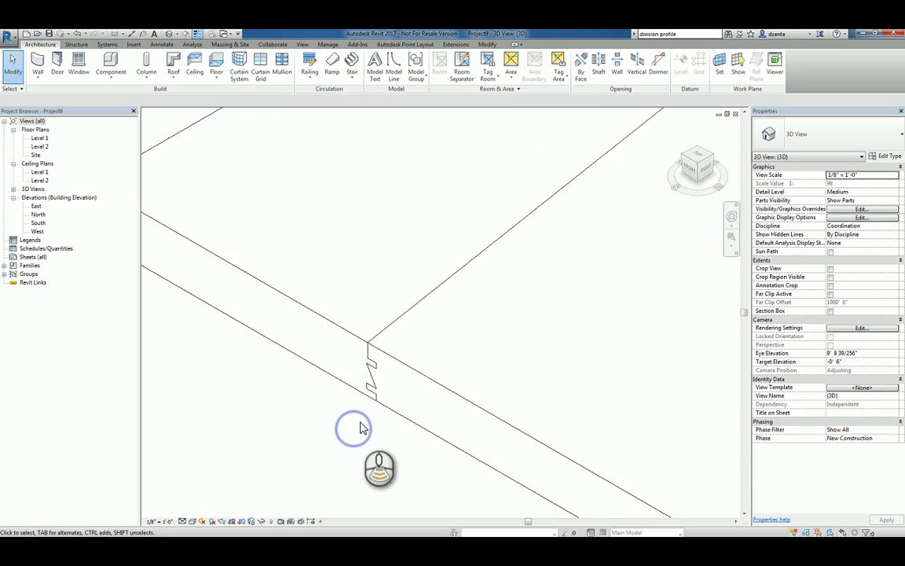
pyautogui.scroll(-6, 361, 429)
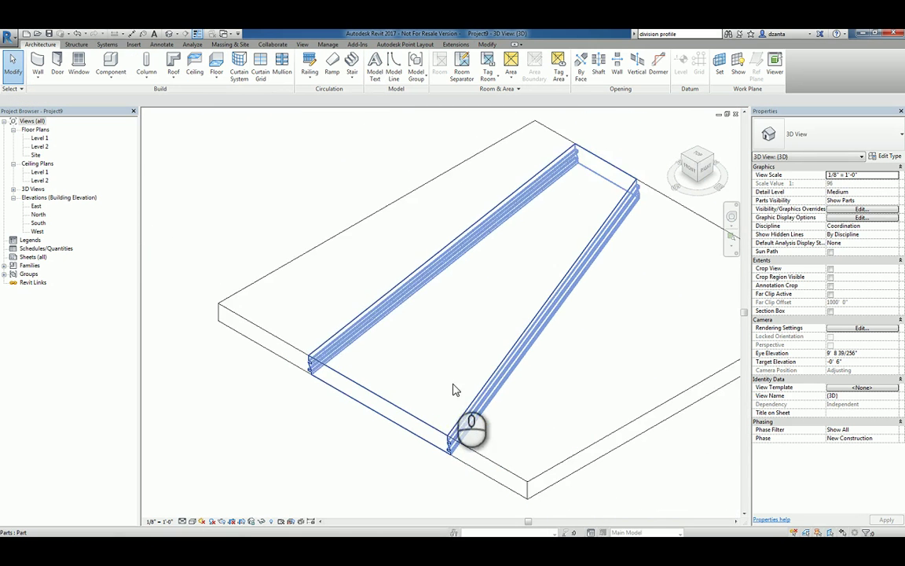
pyautogui.keyDown('shift'); pyautogui.moveTo(453, 390); pyautogui.dragTo(508, 432, button='middle'); pyautogui.keyUp('shift')
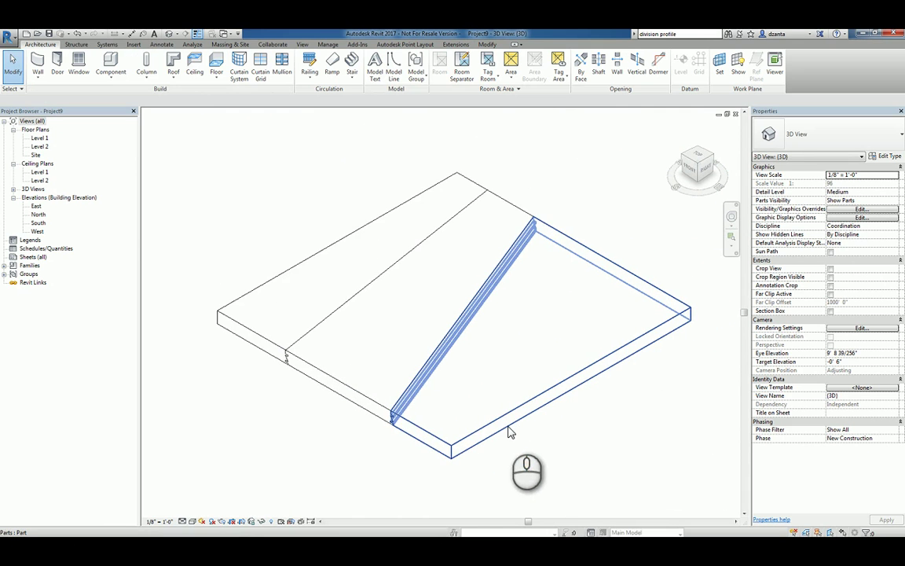